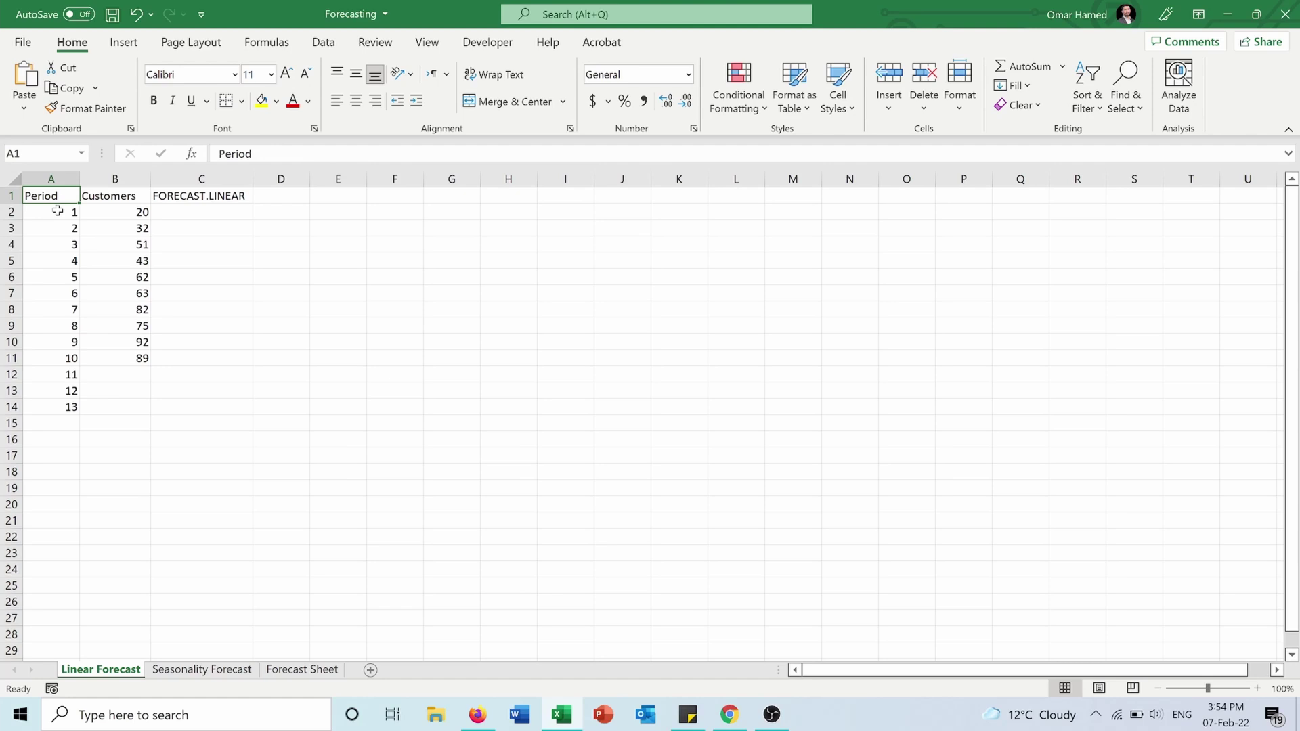
Start a FORECAST.LINEAR formula in C12 using period 11 in A12 as x
left_click(171, 375)
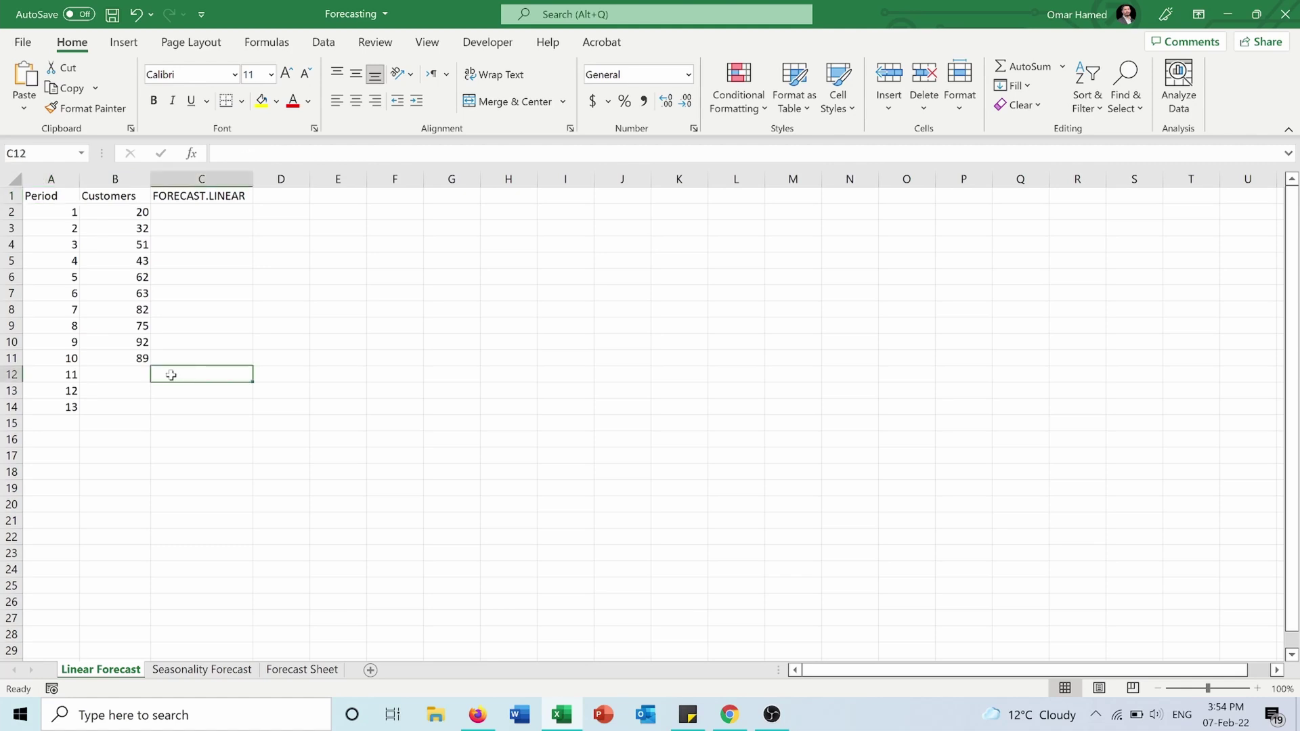
key("ctrl+Home")
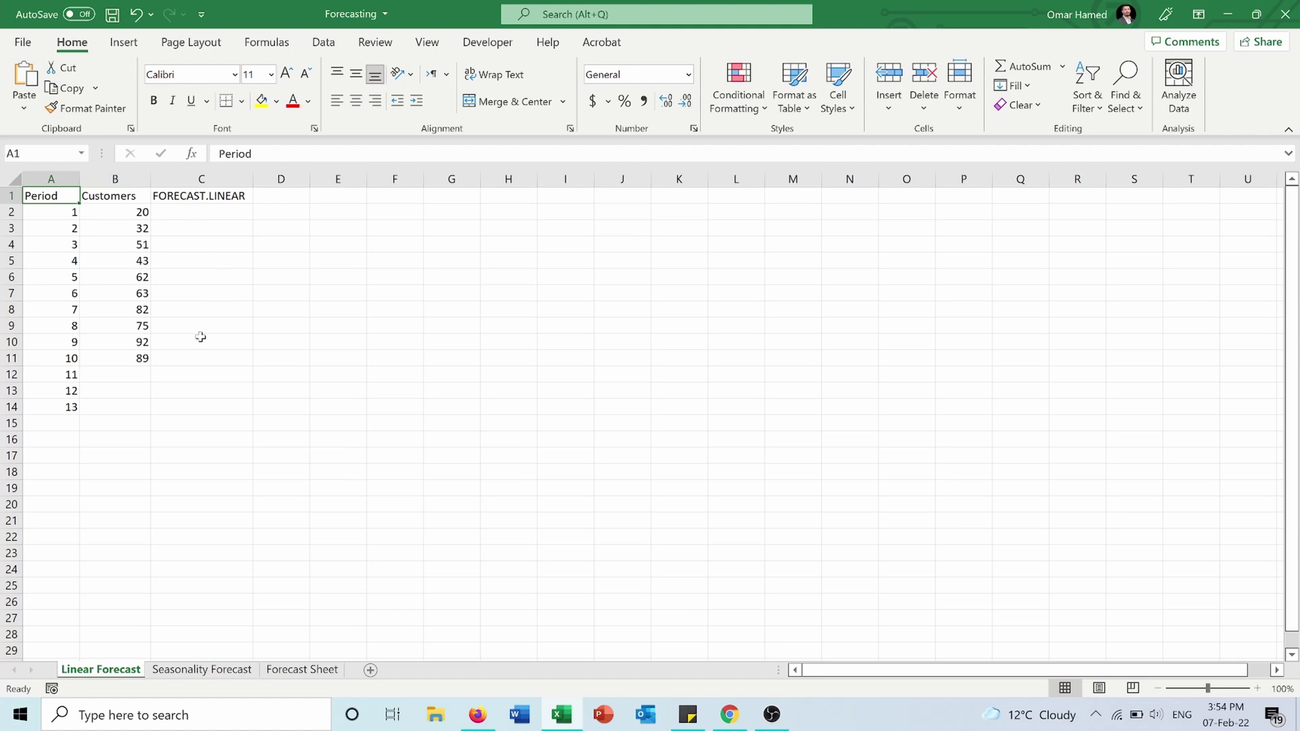
left_click(171, 375)
type("=")
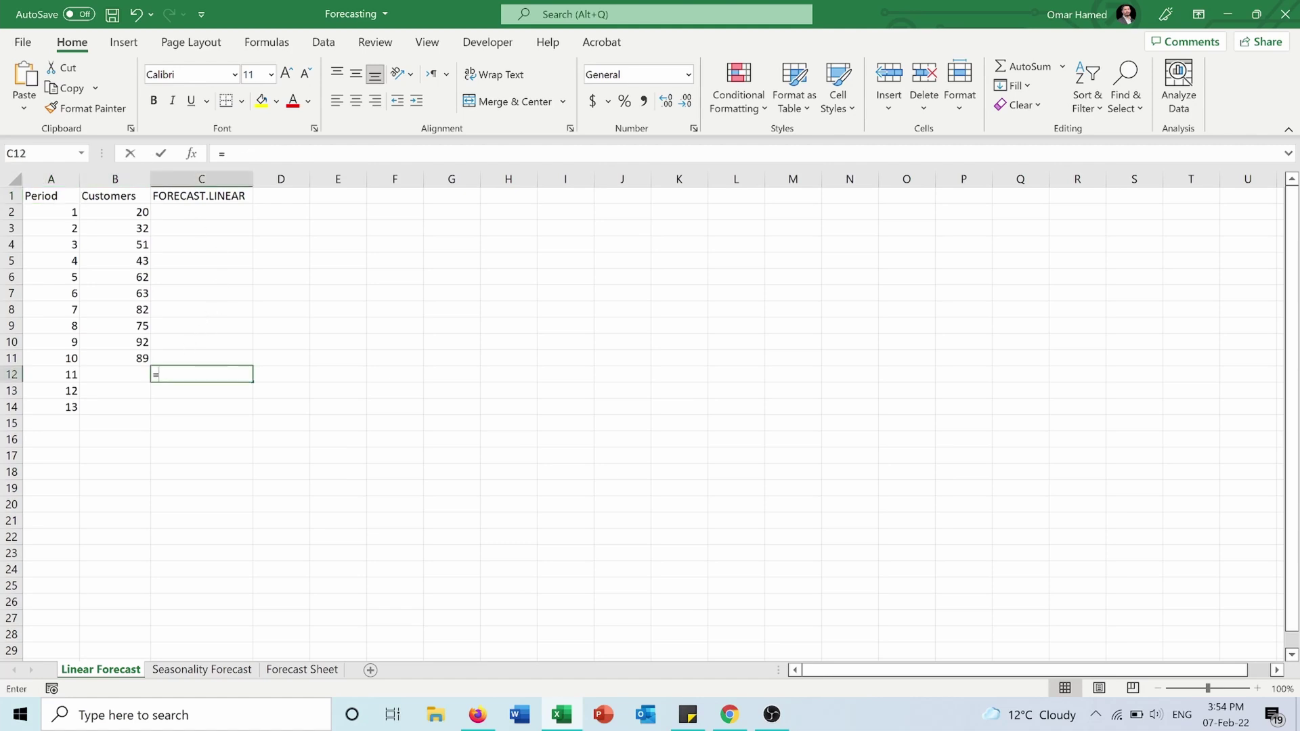
type("for")
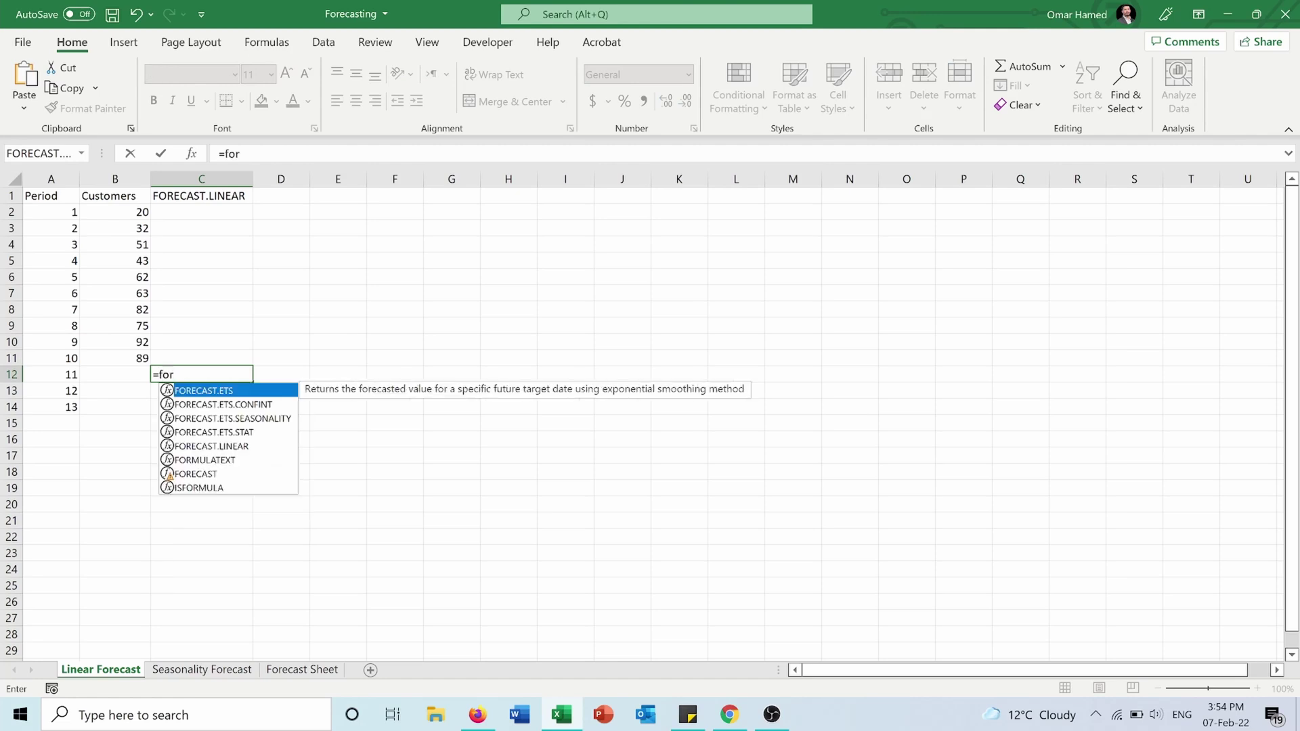
double_click(216, 446)
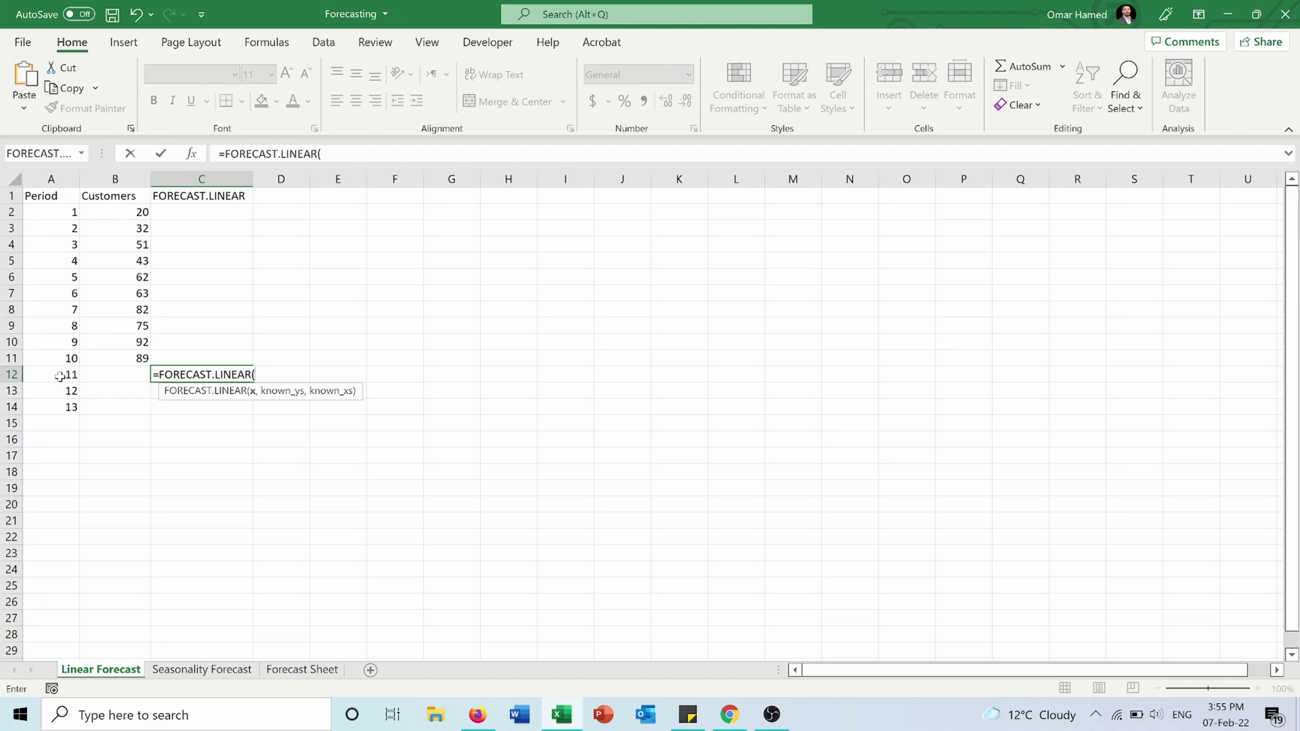
left_click(60, 377)
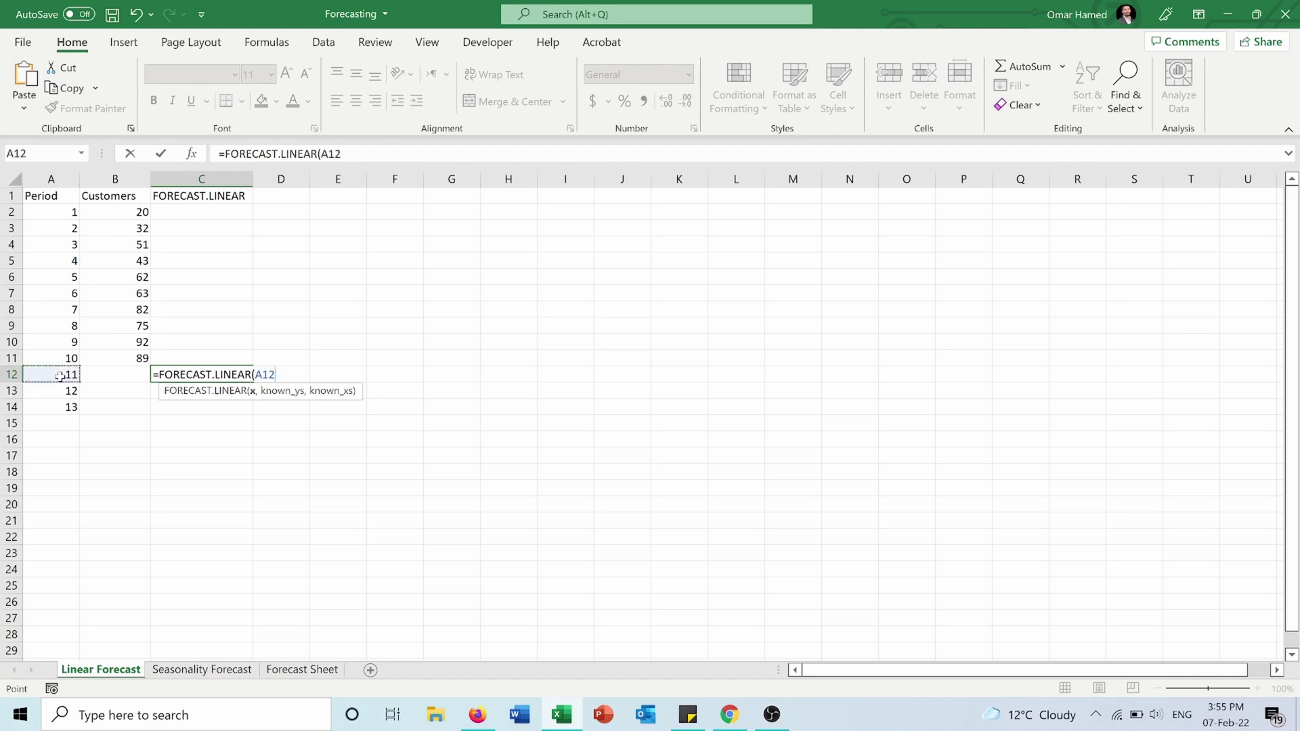
type(",")
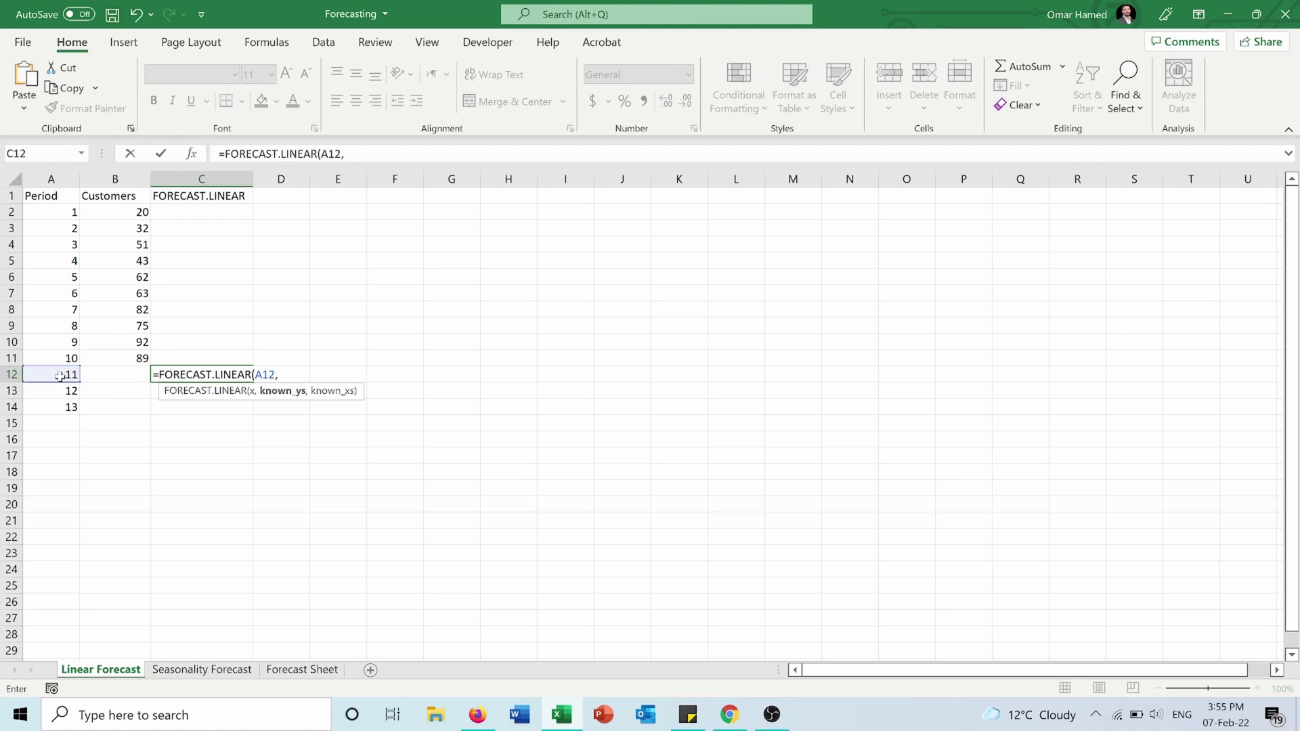
Complete it with absolute ranges $B$2:$B$11 and $A$2:$A$11, returning 103.5333333
left_click(138, 212)
left_click_drag(138, 212, 138, 360)
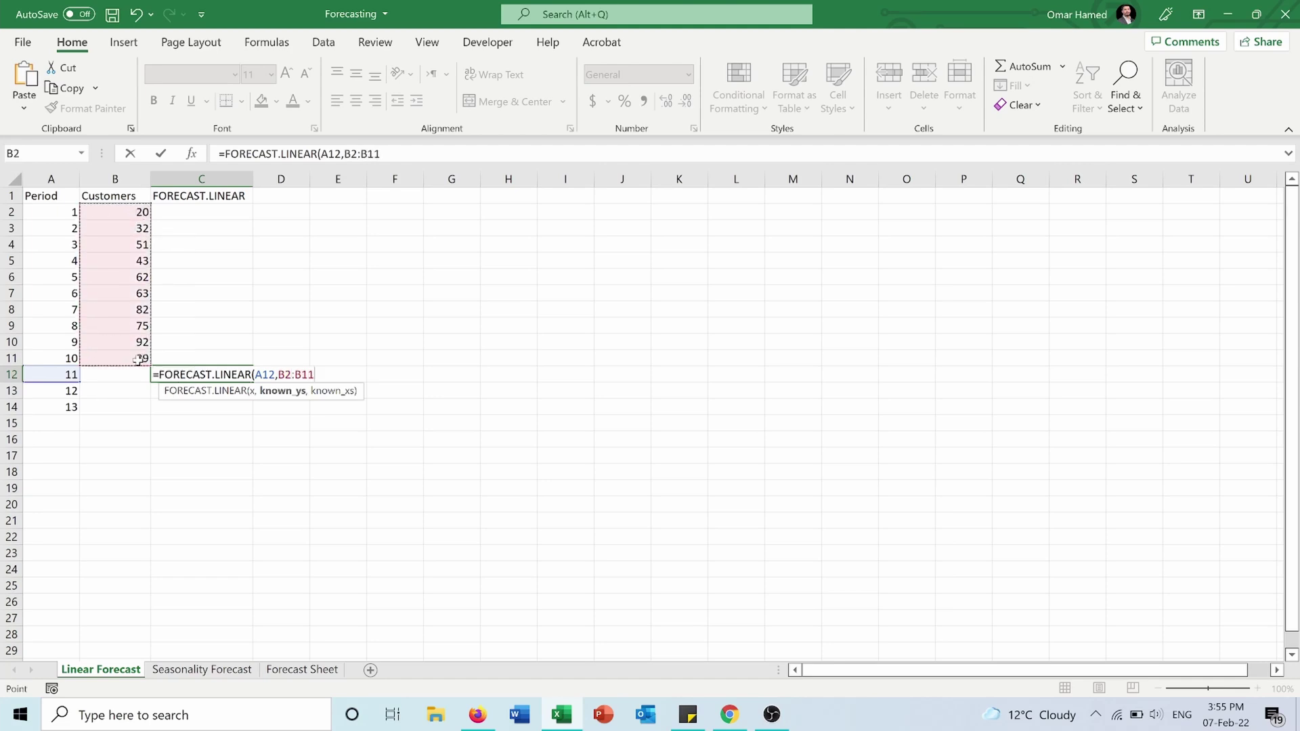
key("F4")
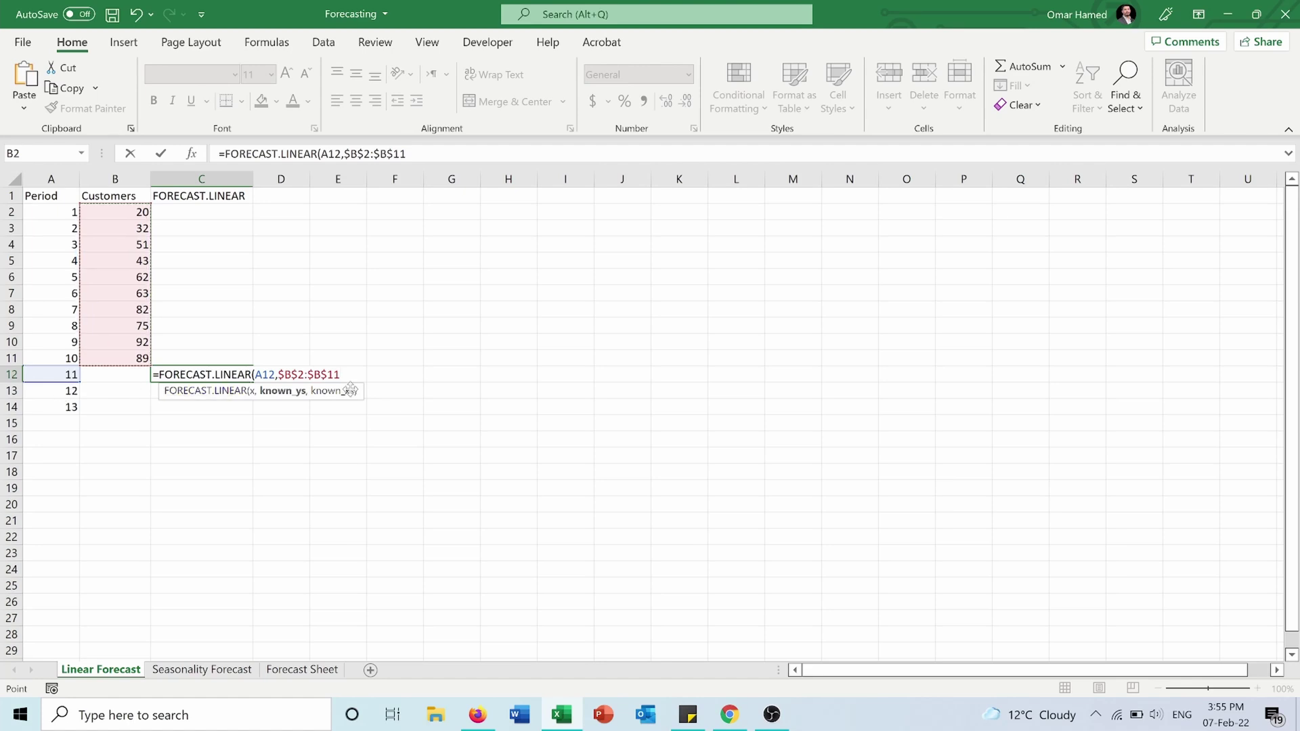
type(",")
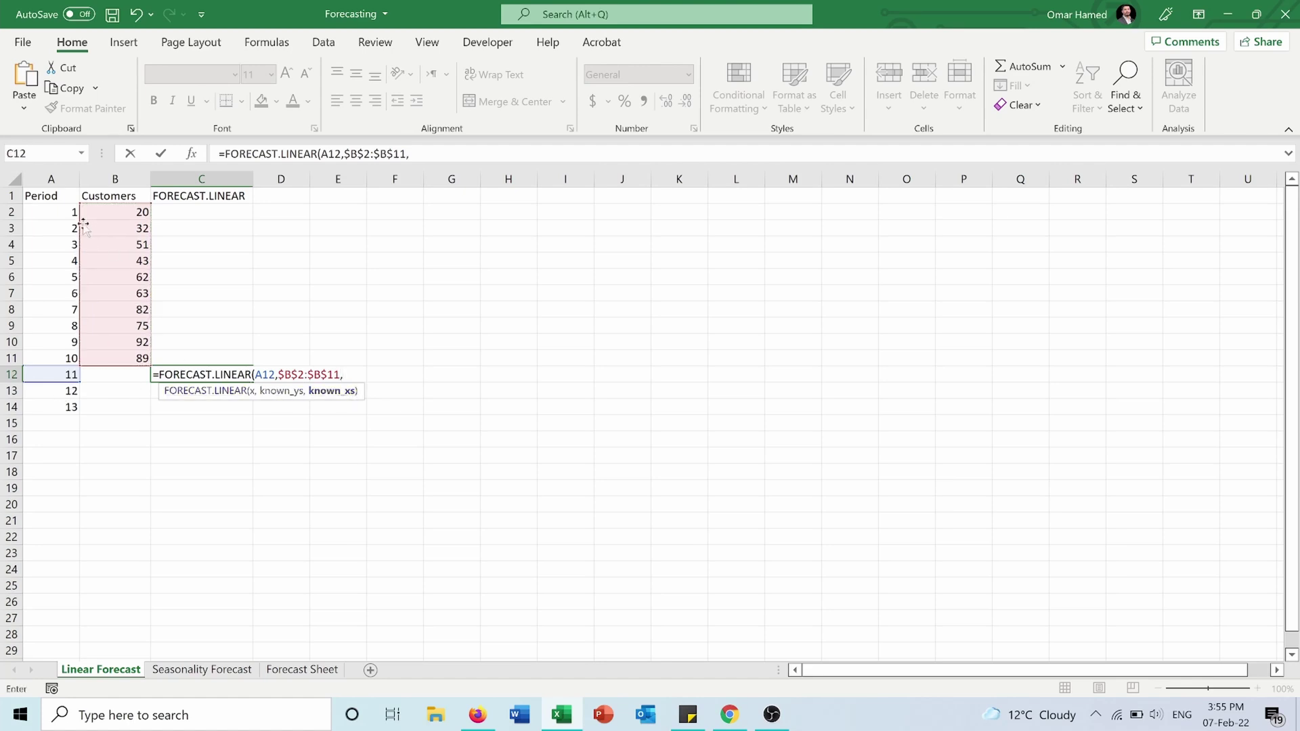
left_click_drag(62, 214, 68, 353)
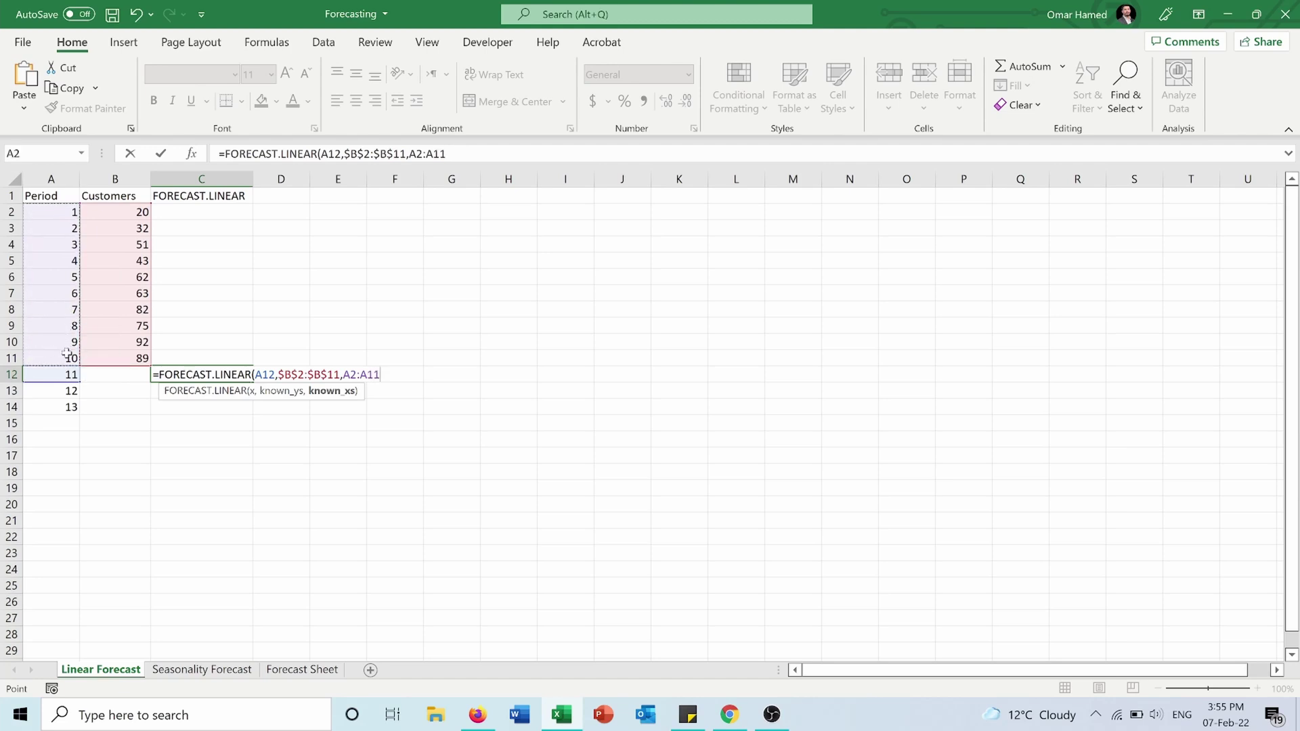
key("F4")
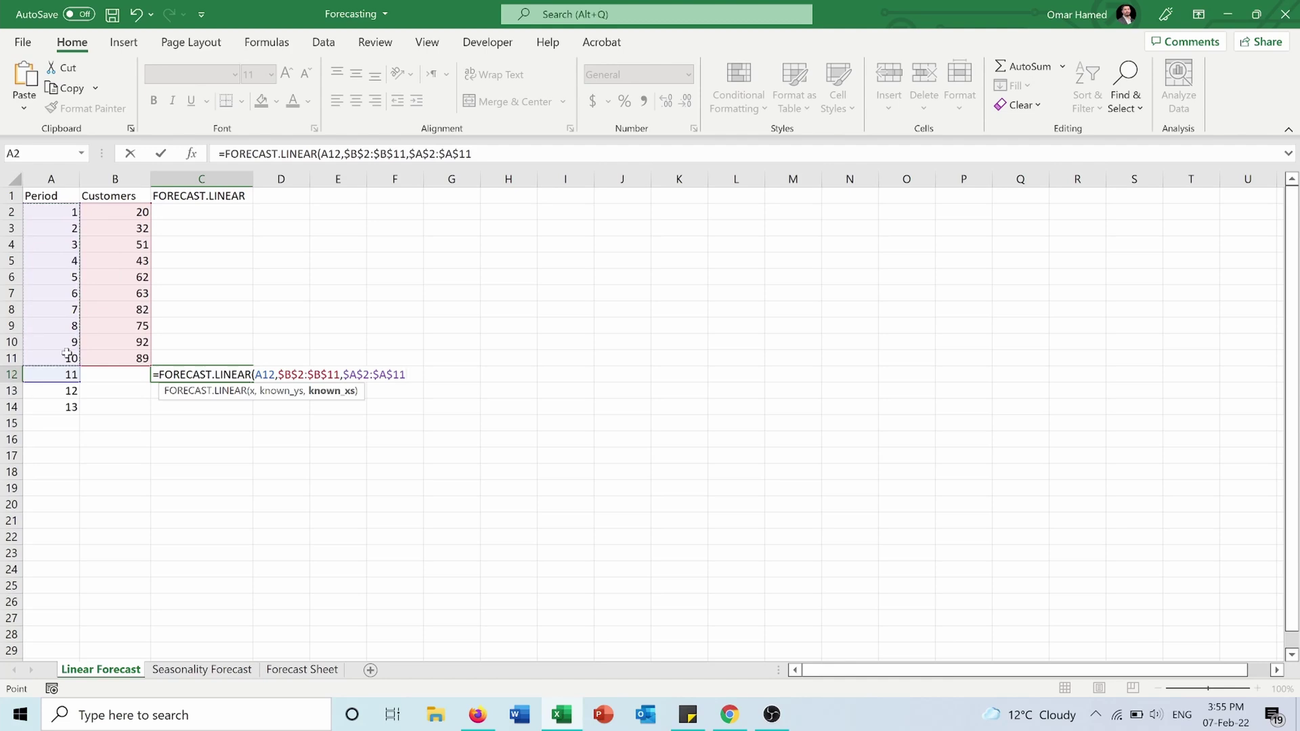
type(")")
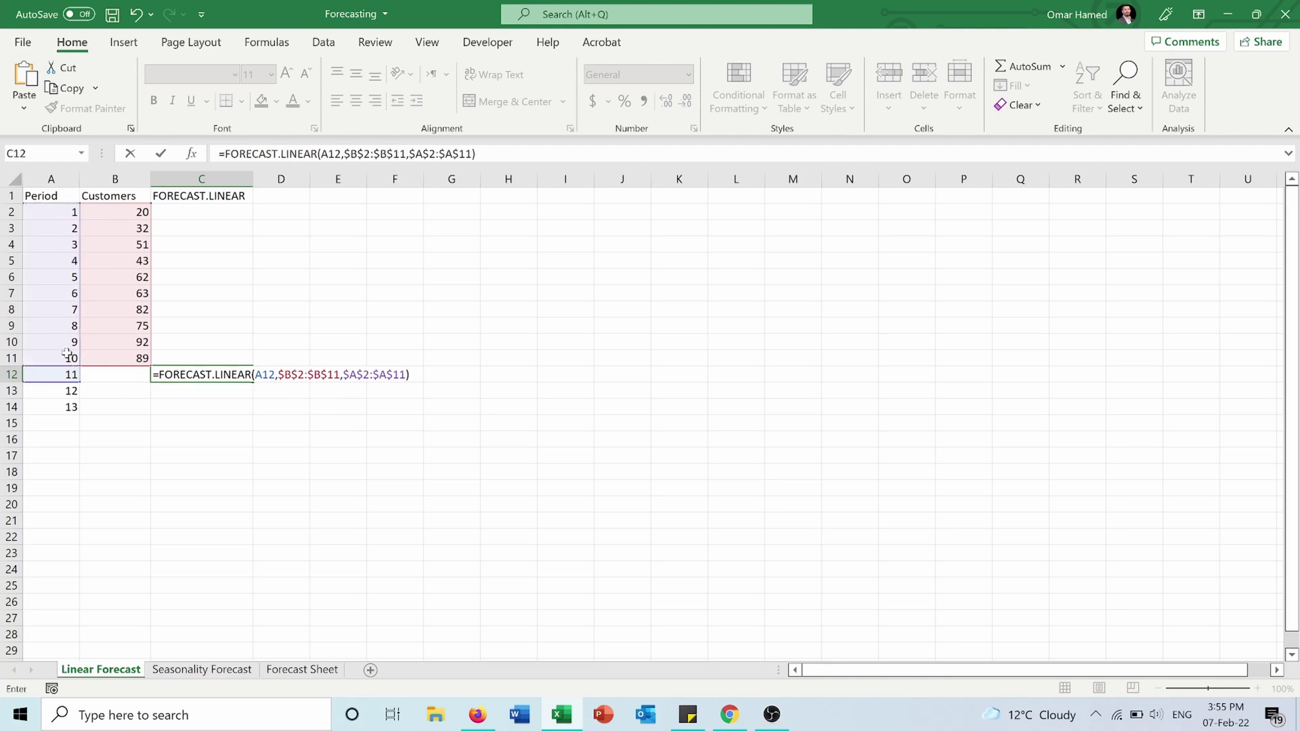
key("Return")
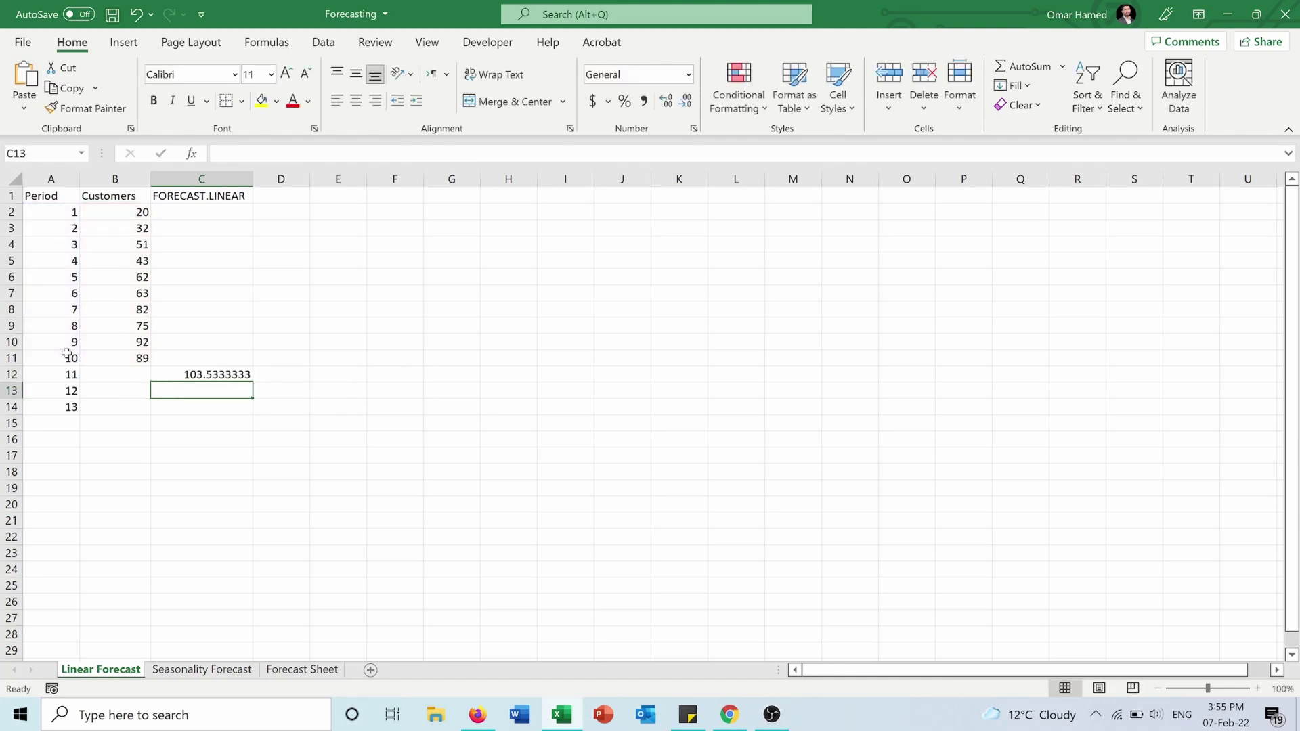
Copy the C12 forecast down through C14 for periods 12–13 and enter 89 in C11
left_click(209, 377)
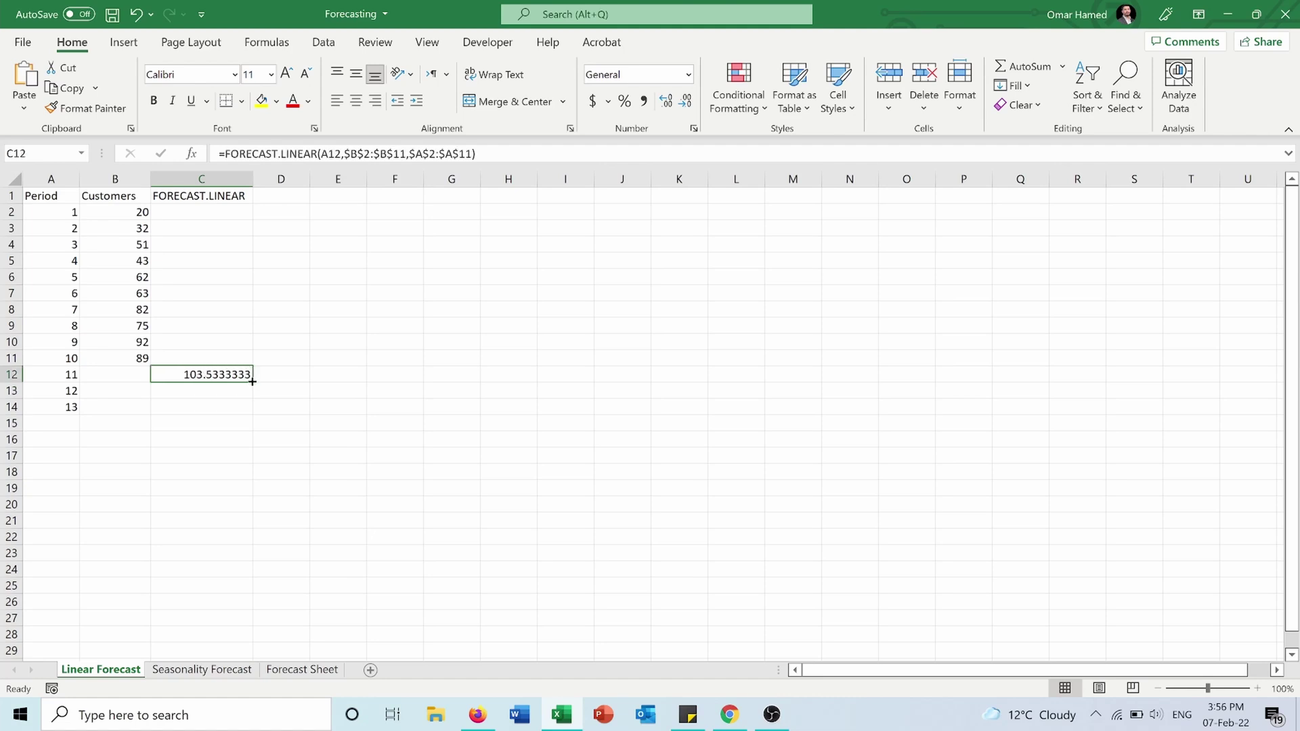
left_click_drag(252, 382, 245, 410)
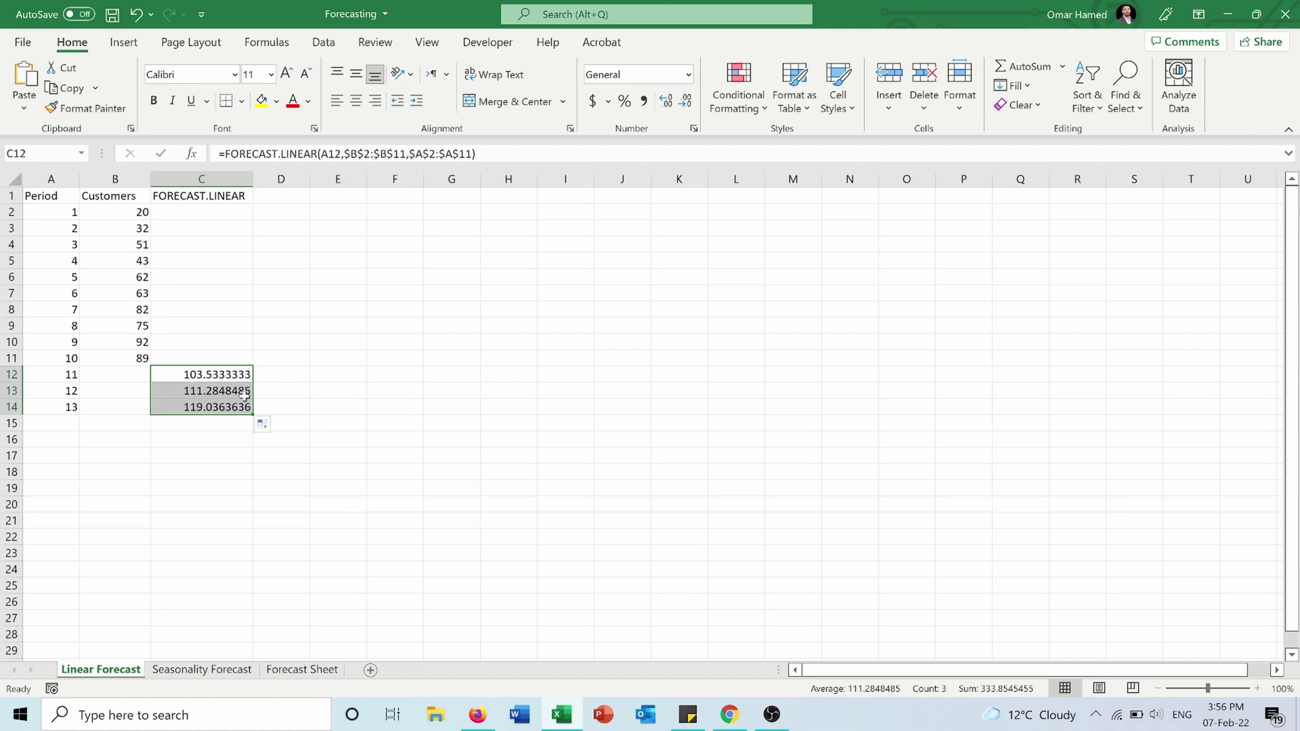
left_click(133, 361)
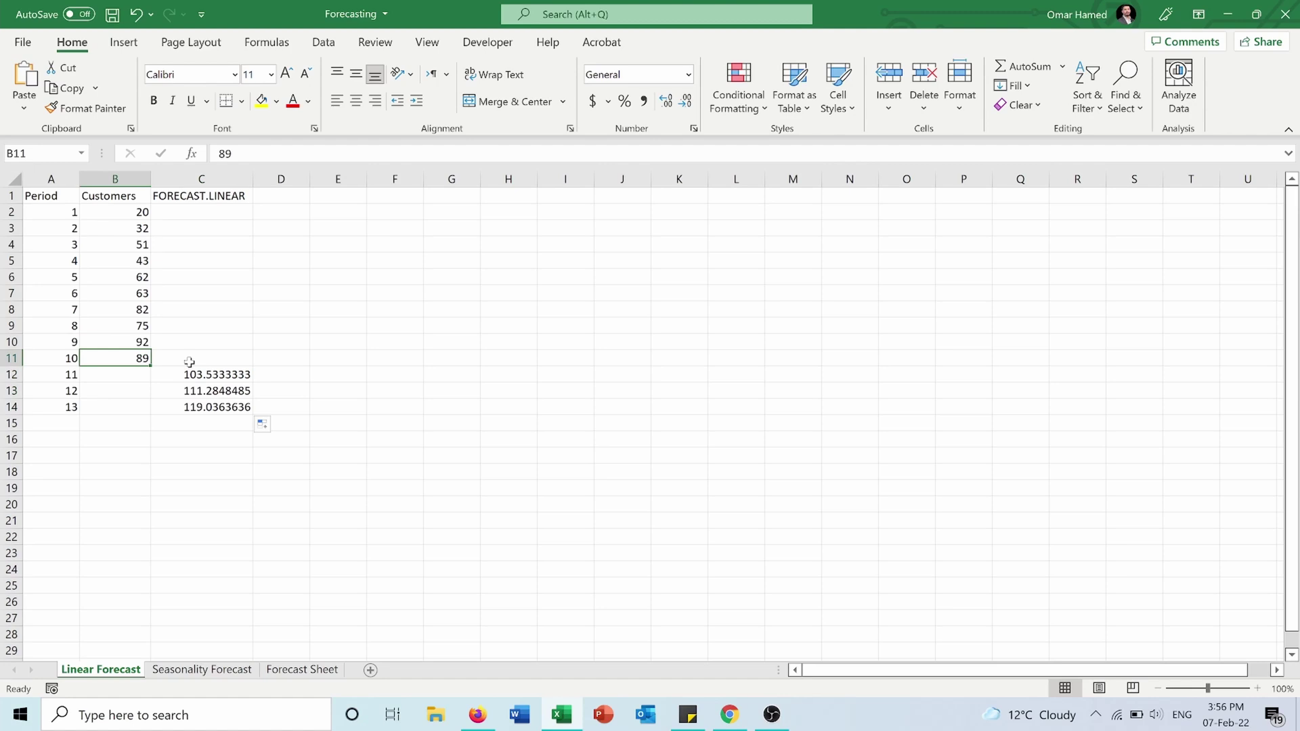
left_click(190, 363)
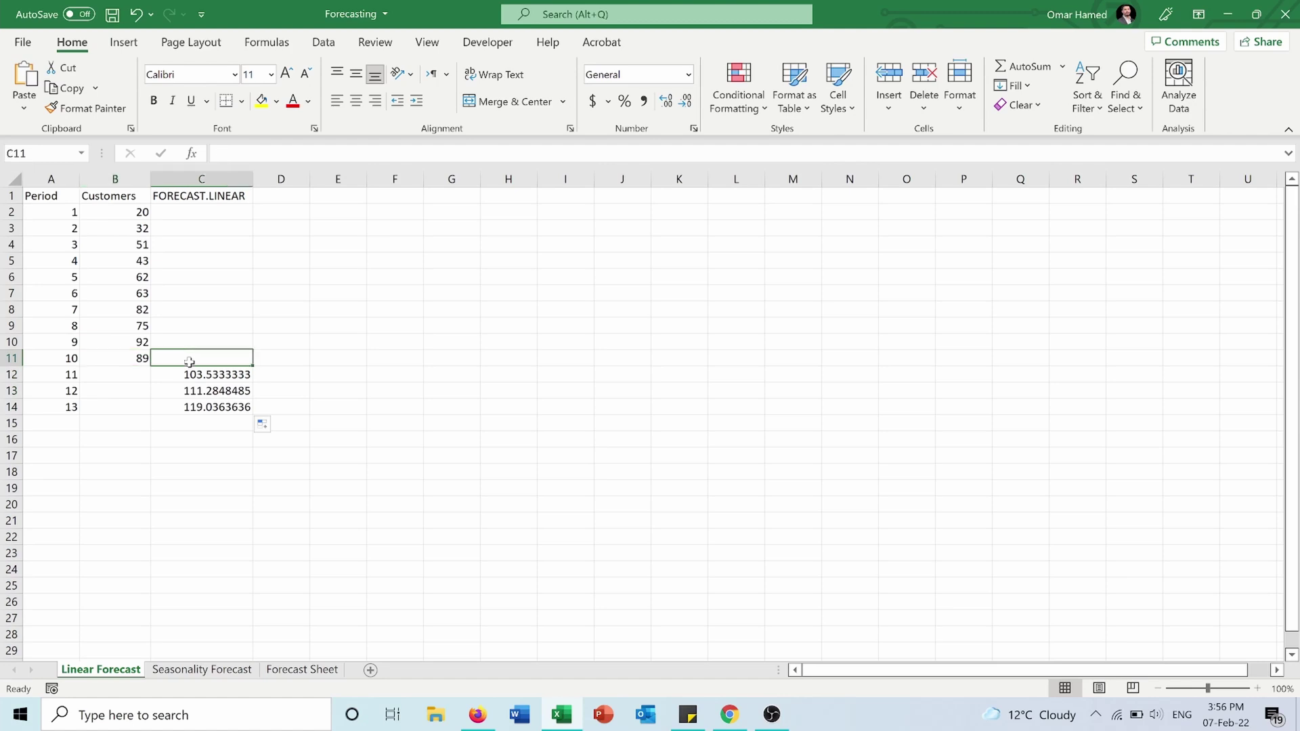
type("8")
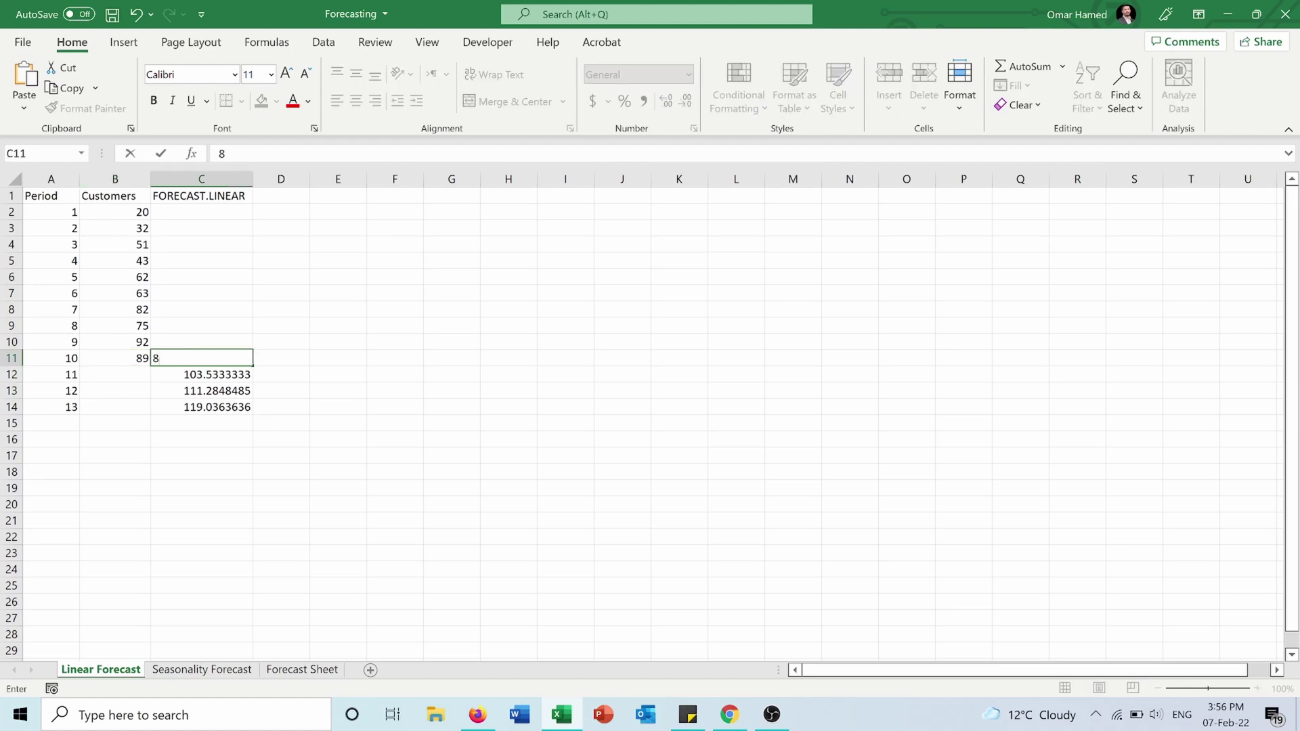
type("9")
key("Tab")
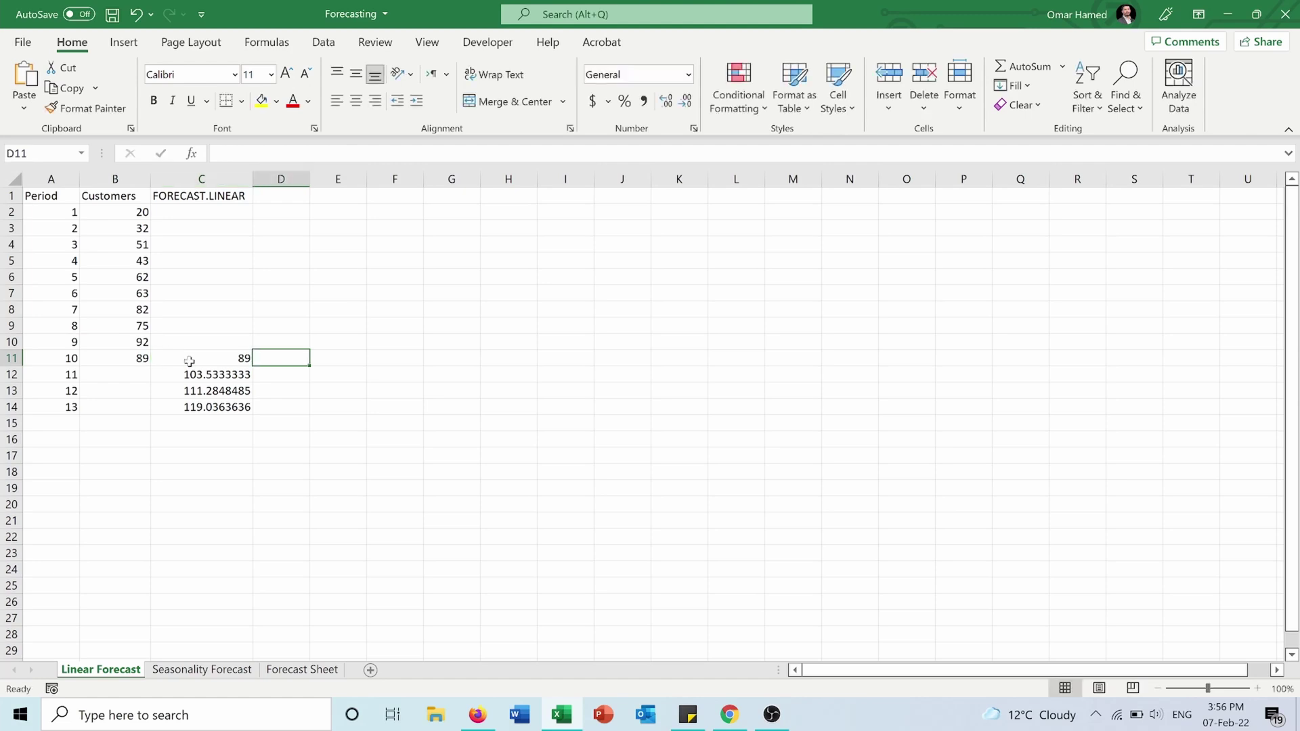
left_click(189, 359)
Chart A2:C14 as a scatter with lines and markers, then move to the Seasonality Forecast sheet
left_click_drag(205, 406, 66, 216)
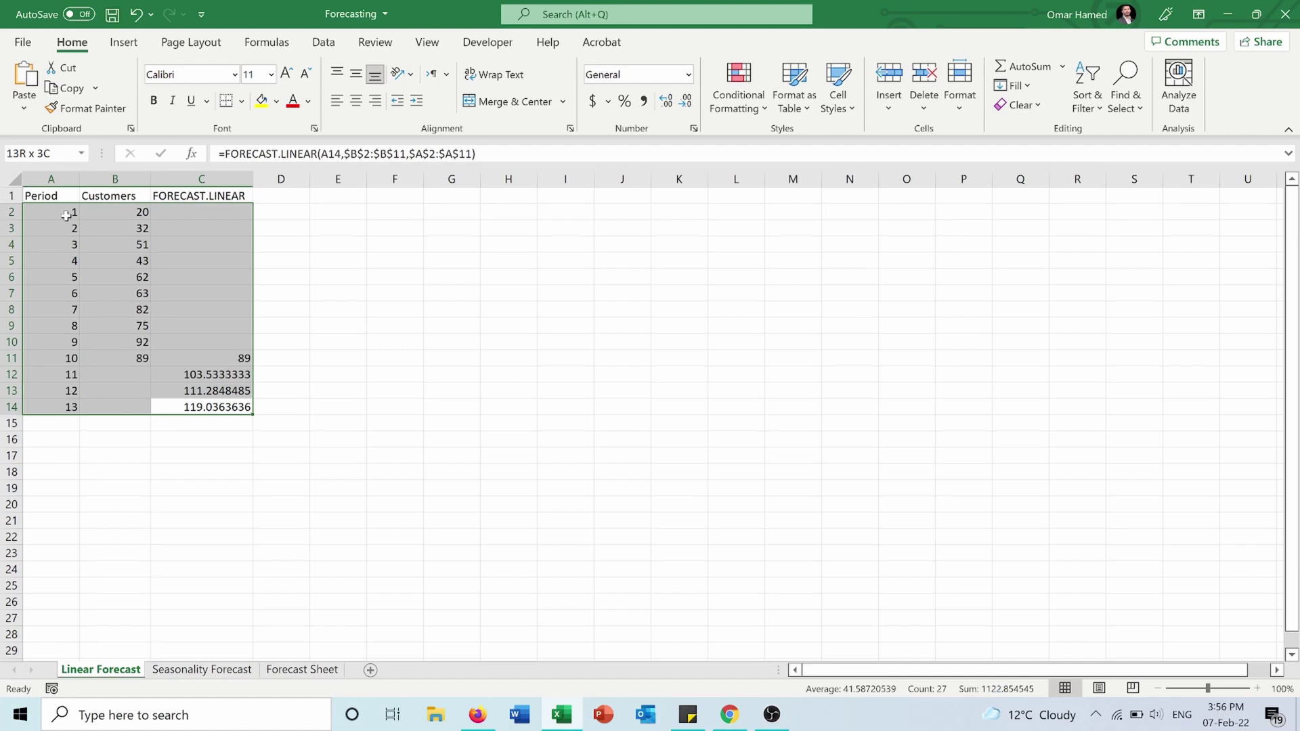
left_click_drag(66, 215, 66, 215)
left_click(125, 49)
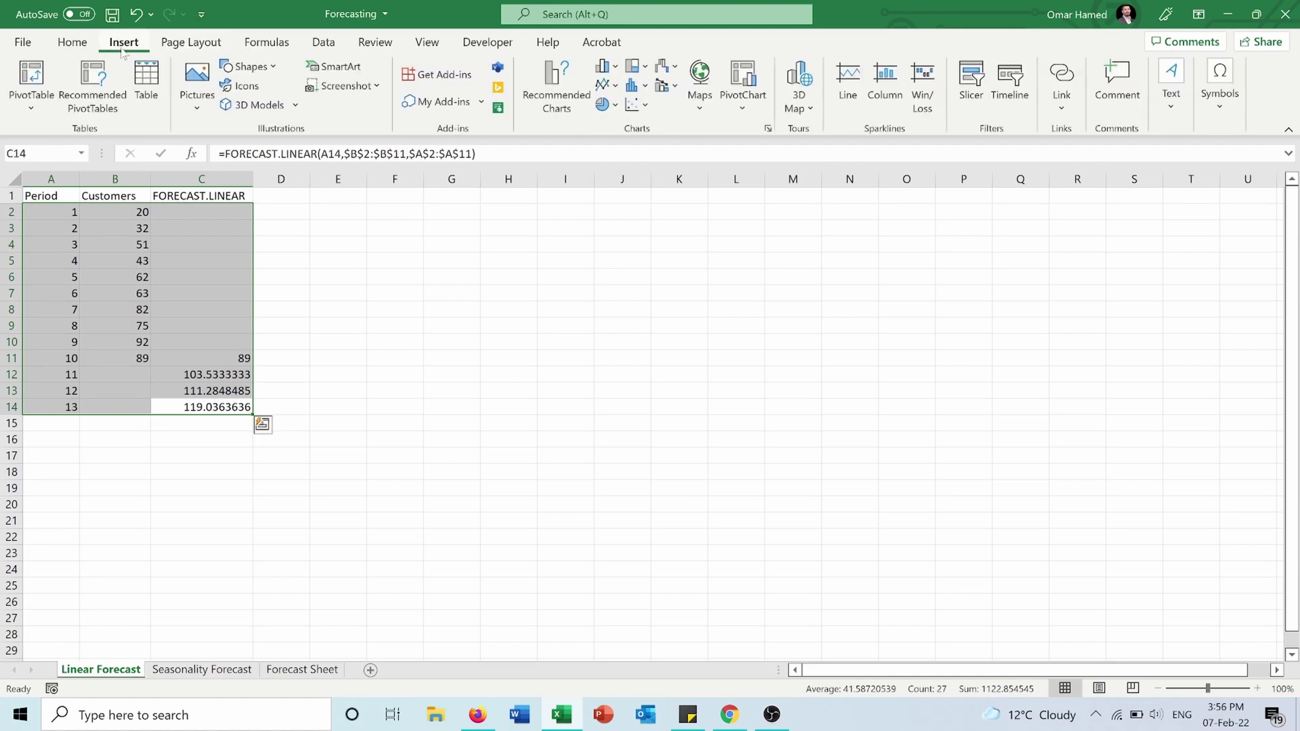
left_click(635, 106)
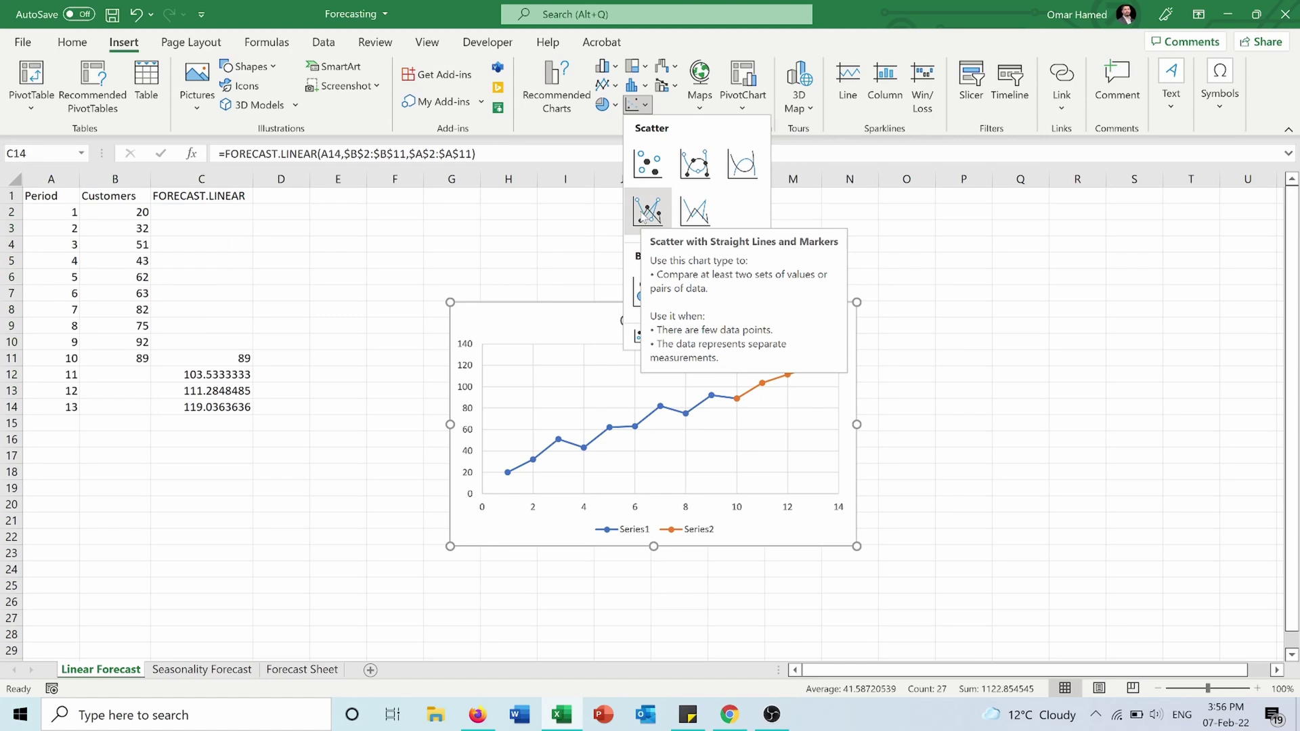
left_click(646, 214)
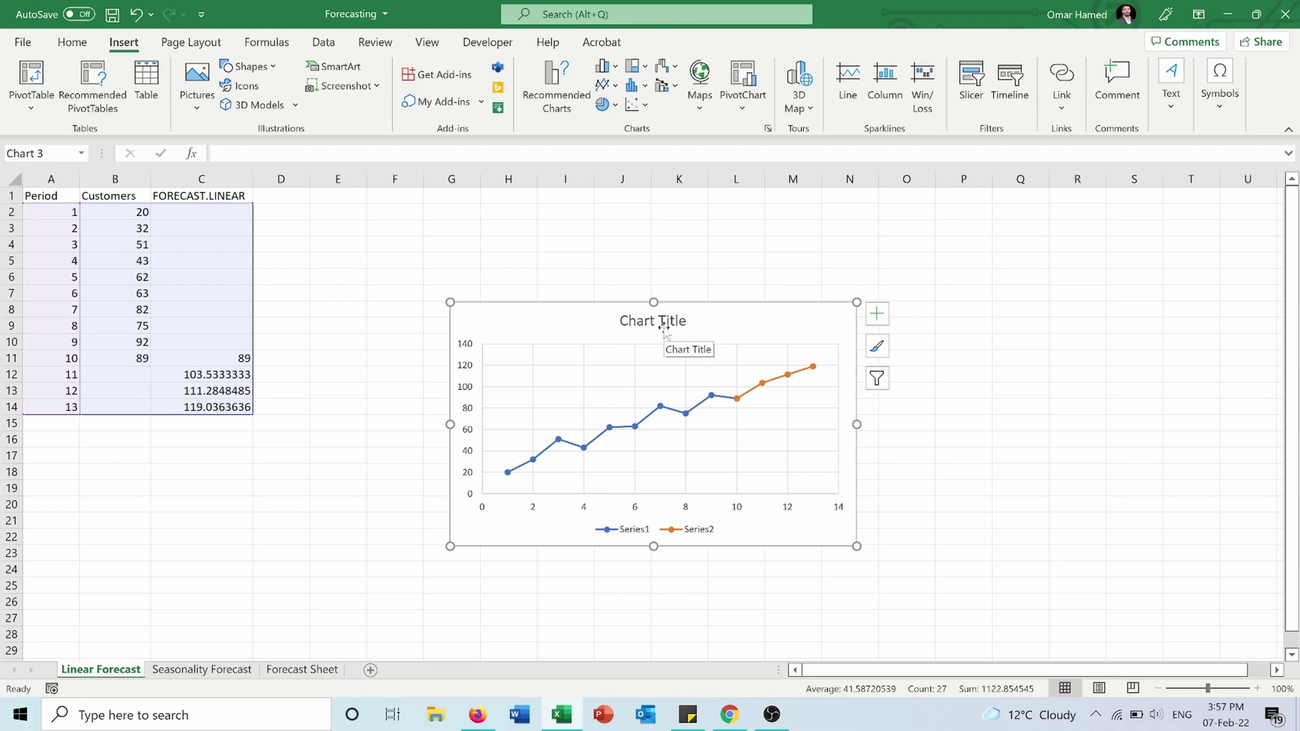
key("ctrl+Page_Down")
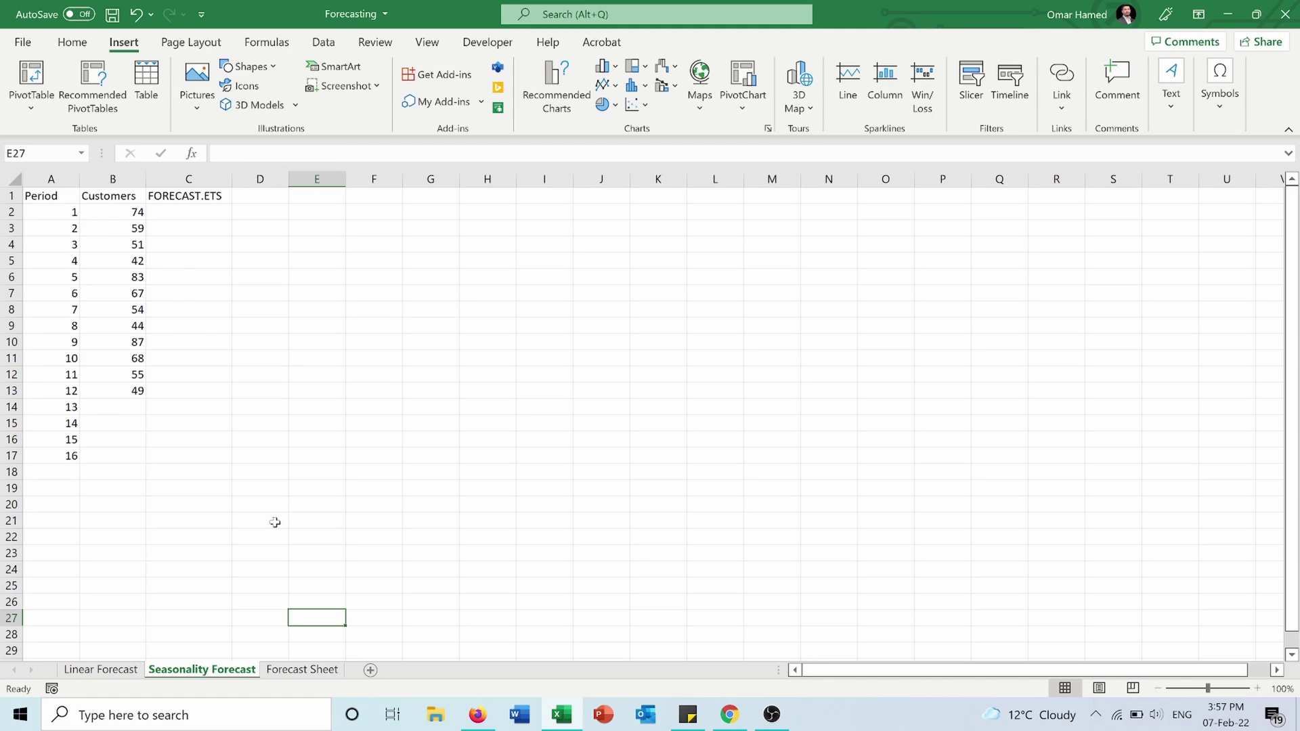
Enter =FORECAST.ETS.SEASONALITY(B2:B13,A2:A13) in G7, which returns 4
left_click(423, 290)
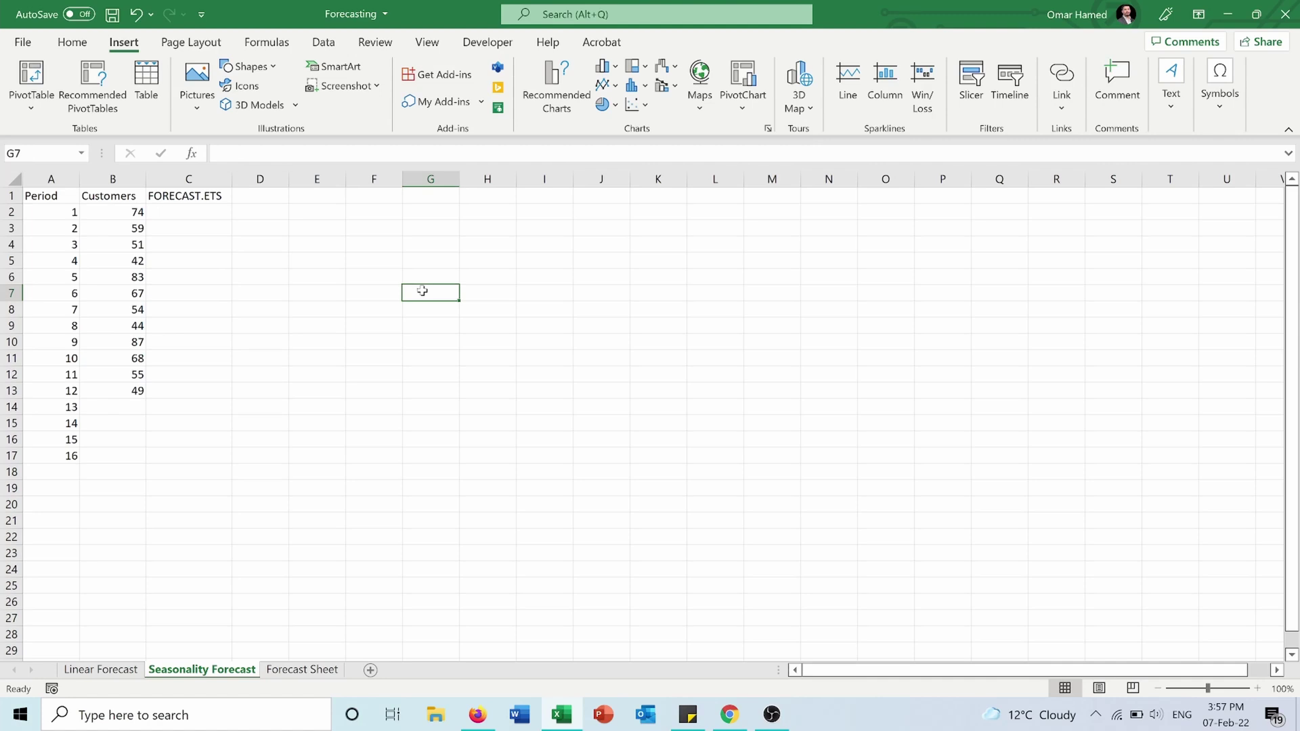
type("=")
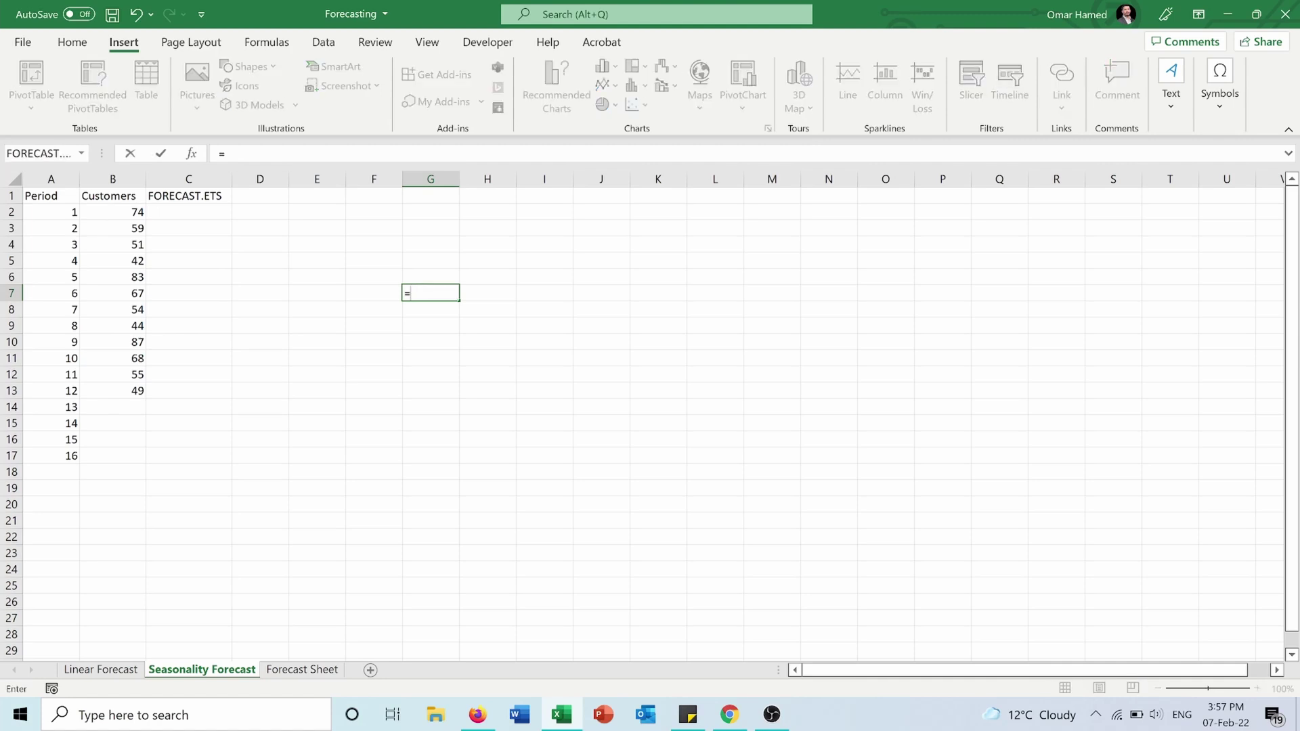
type("for")
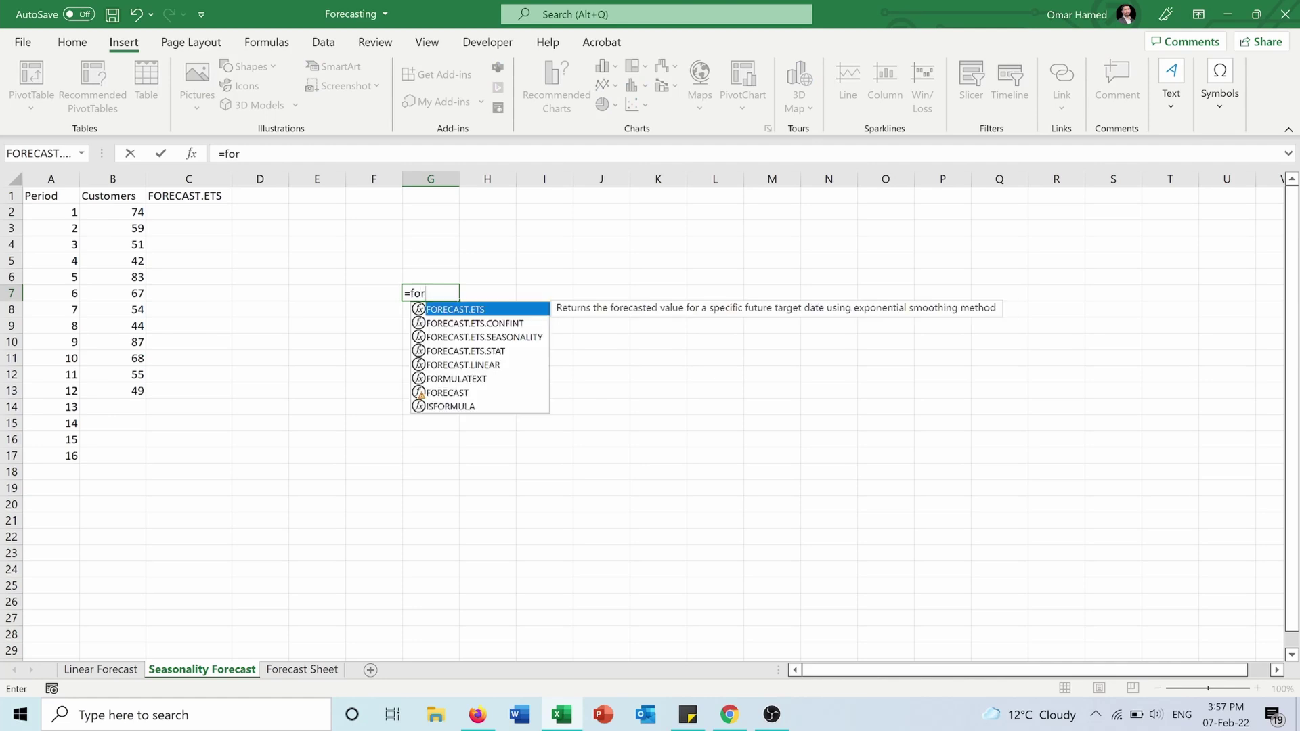
double_click(472, 337)
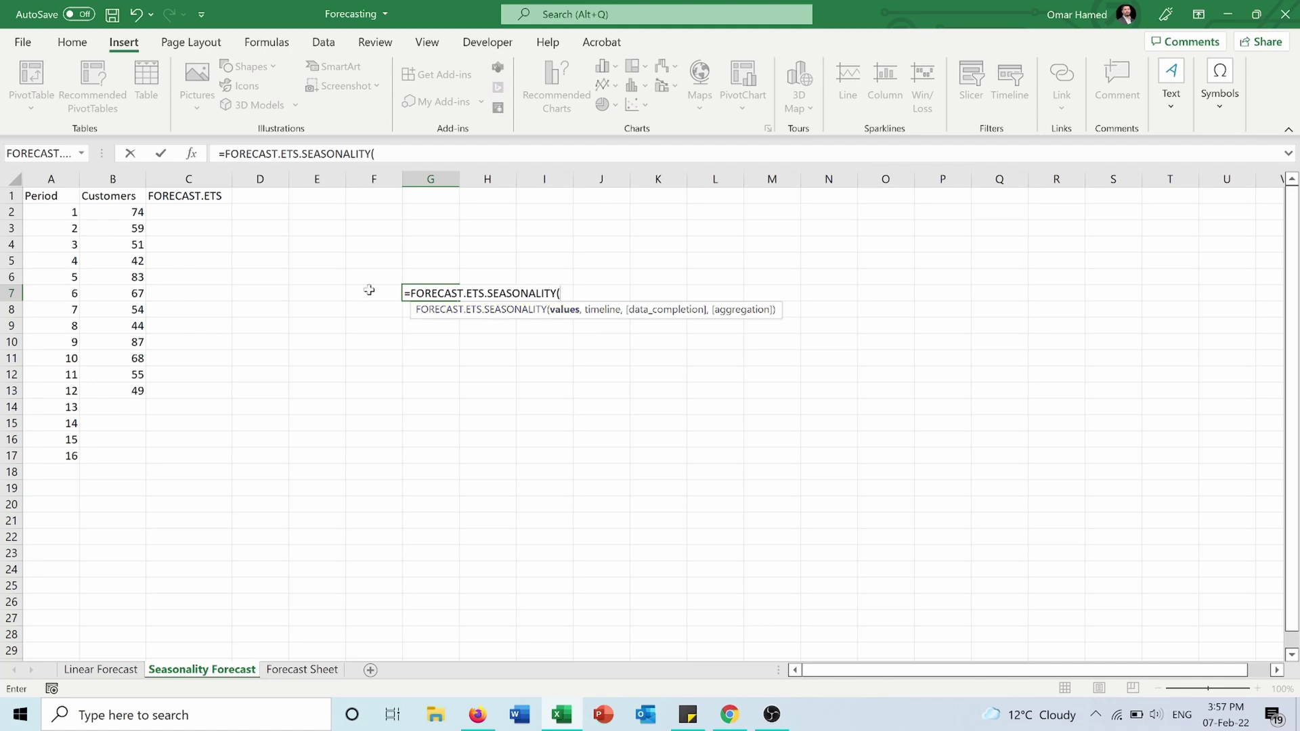
left_click_drag(135, 212, 143, 387)
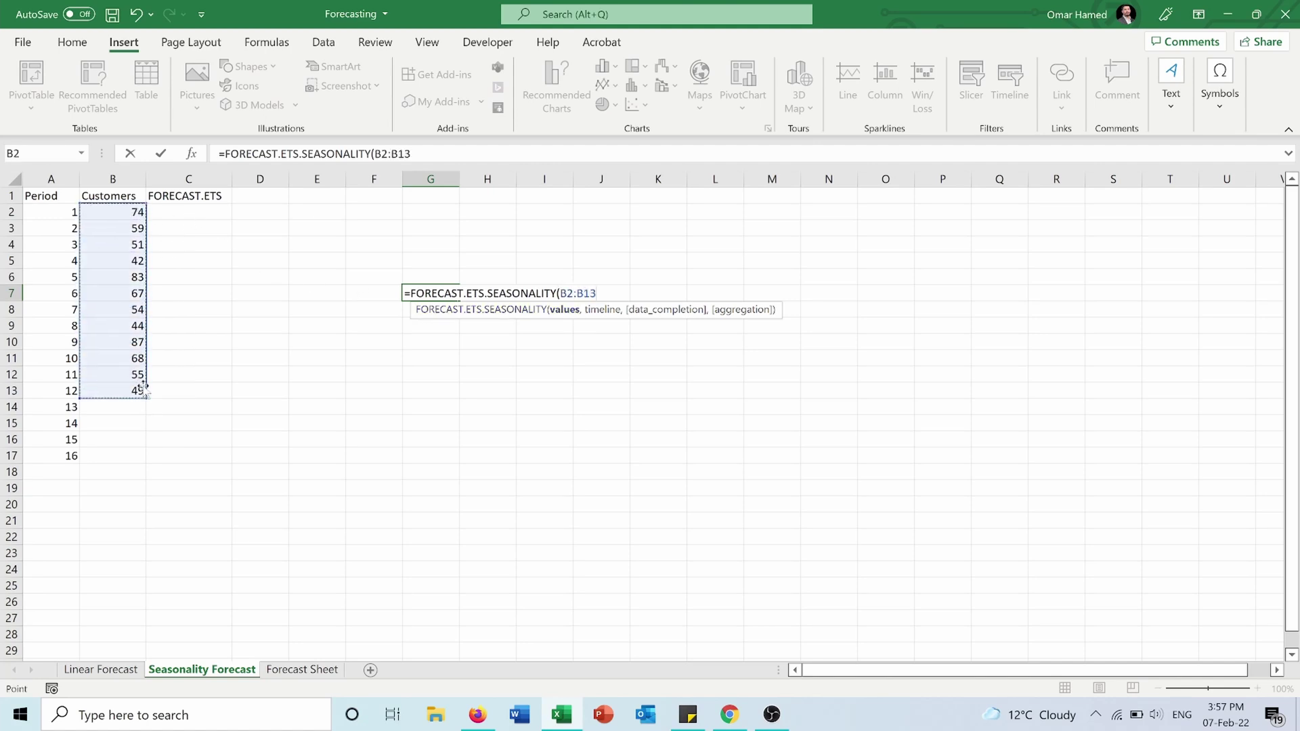
type(",")
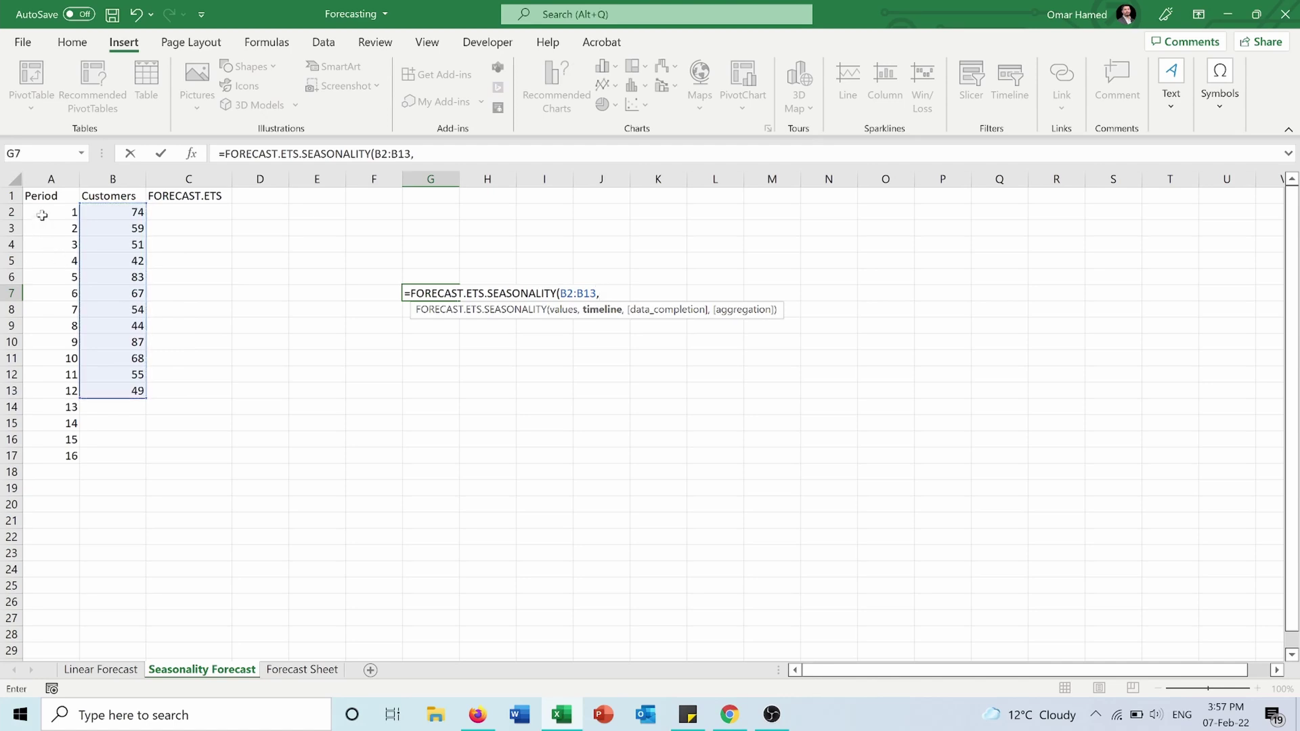
left_click_drag(42, 216, 70, 388)
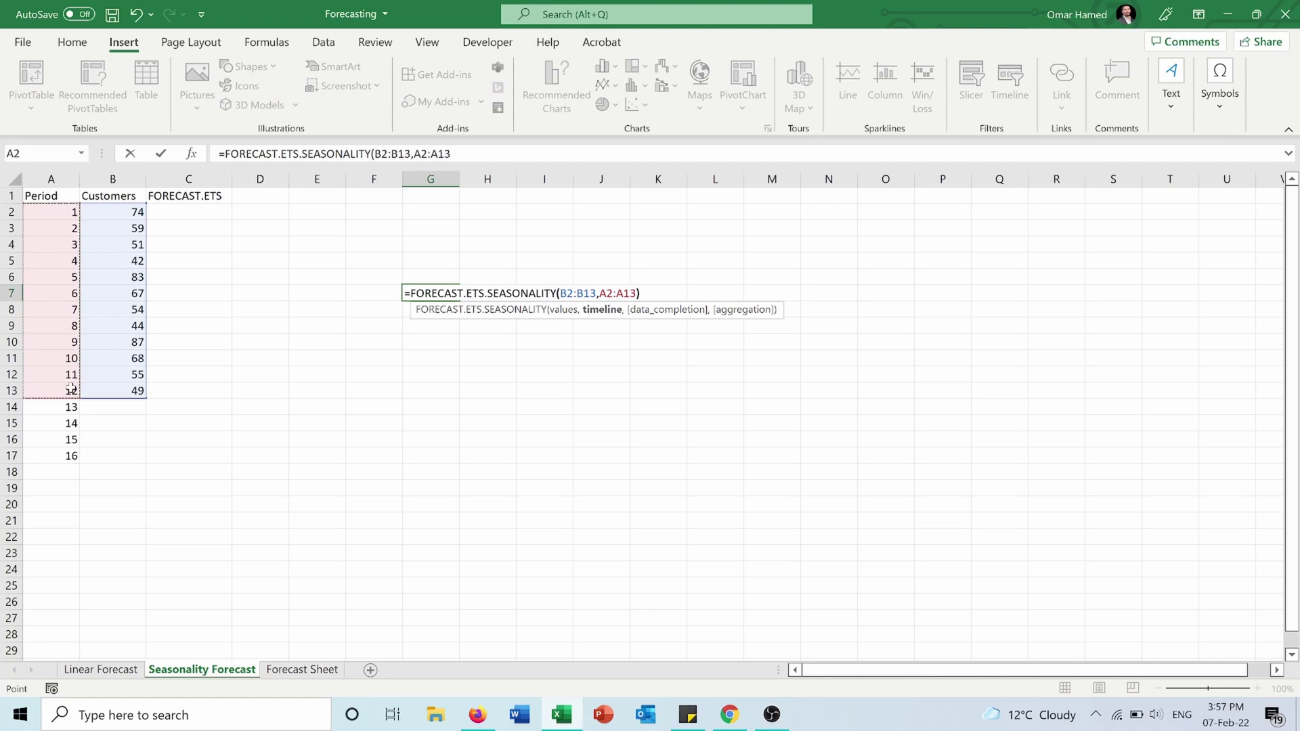
type(")")
key("Return")
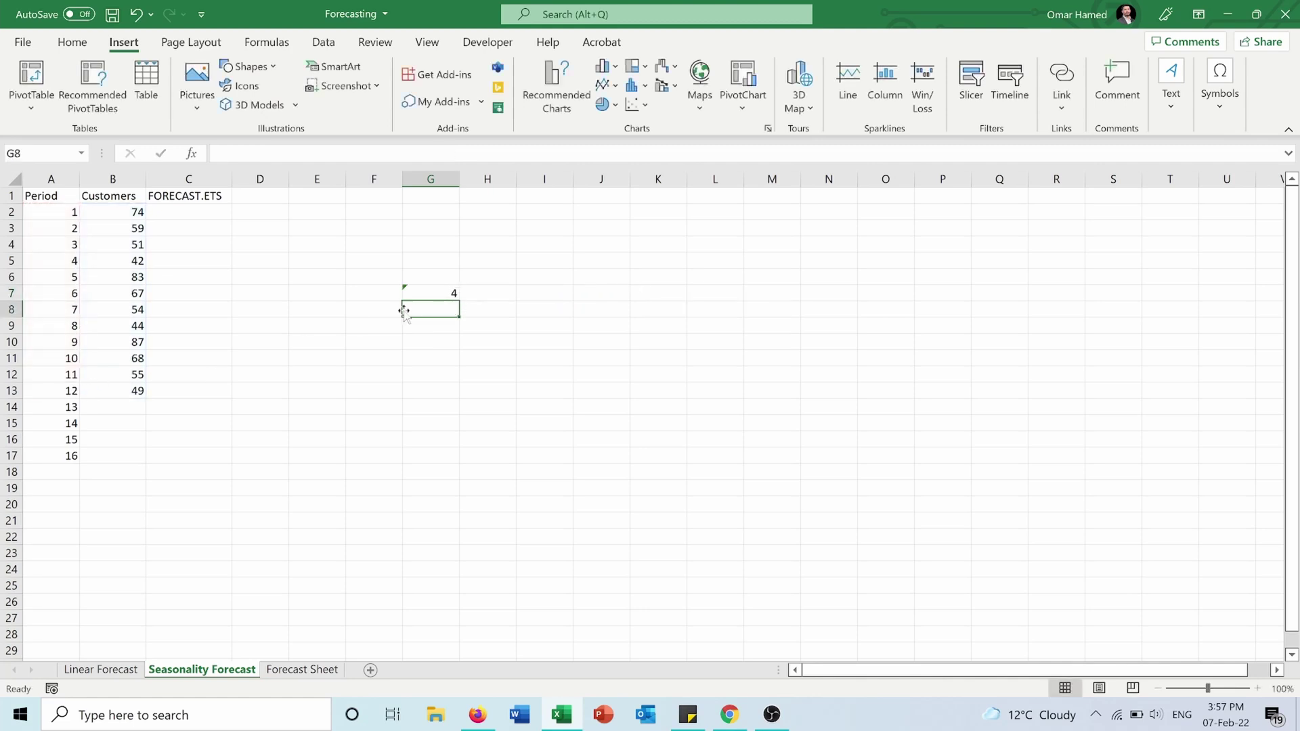
Highlight B2:B5 as one four-period season and select C14
left_click(448, 292)
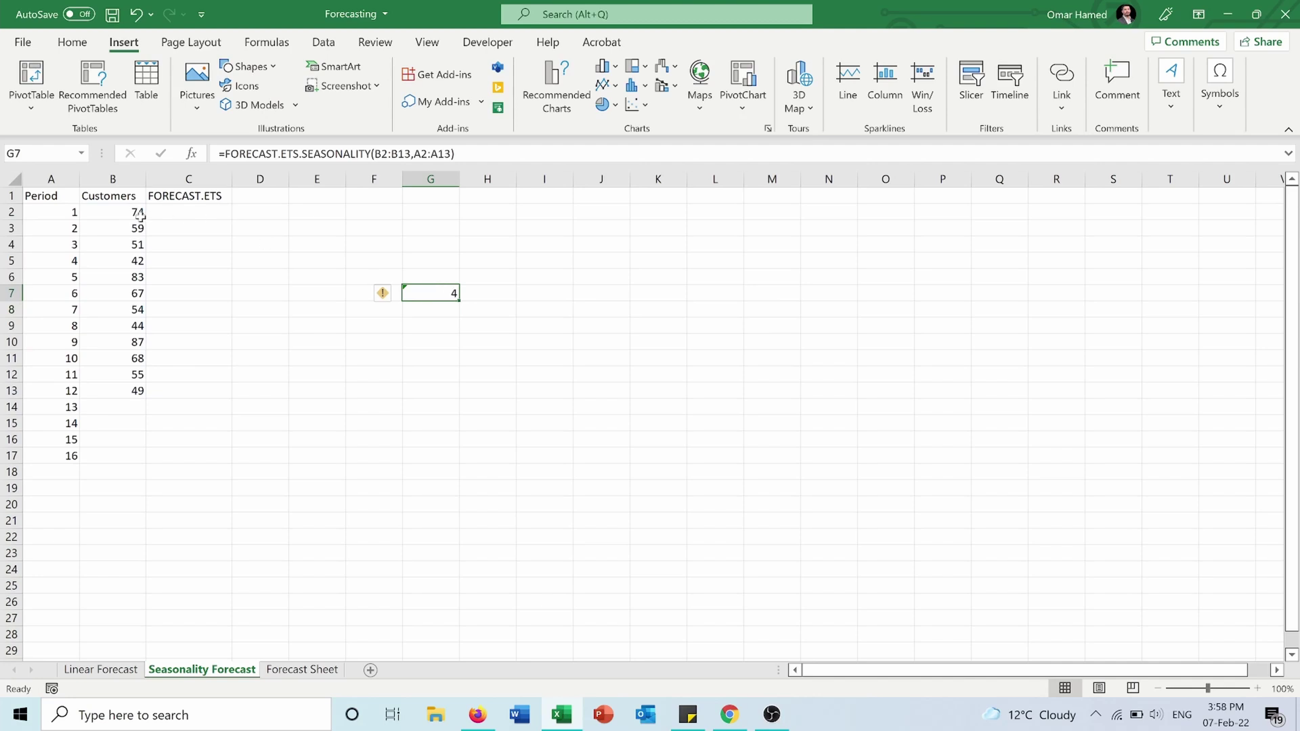
left_click_drag(141, 215, 143, 262)
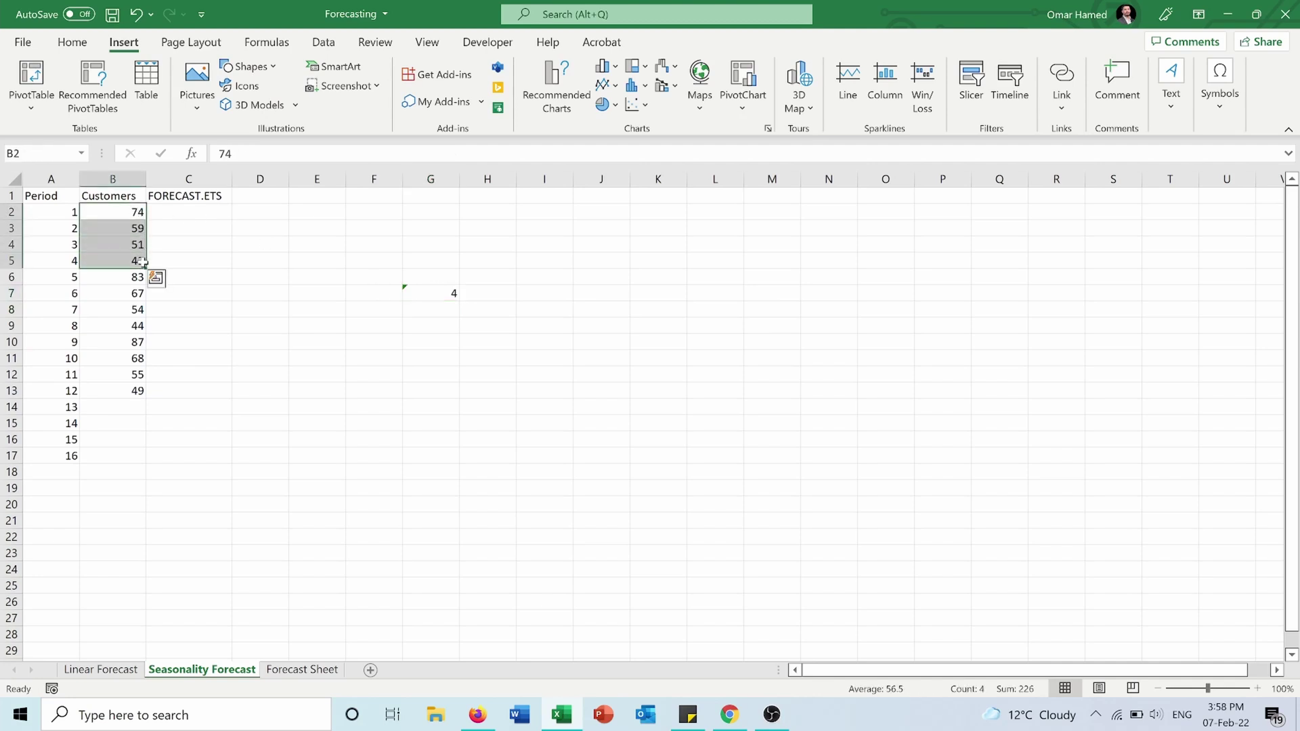
left_click(179, 407)
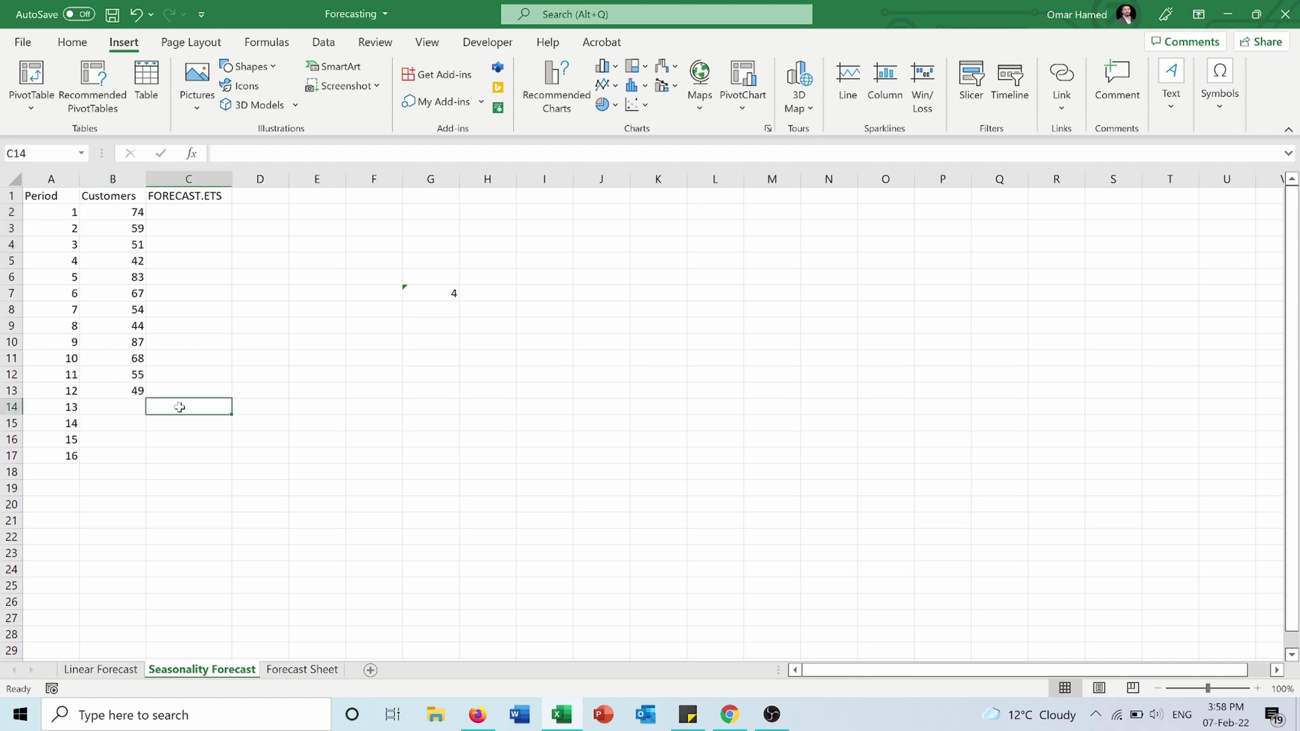
Enter =FORECAST.ETS(A14,$B$2:$B$13,$A$2:$A$13,1) in C14, forecasting 90.42324975 for period 13
type("=f")
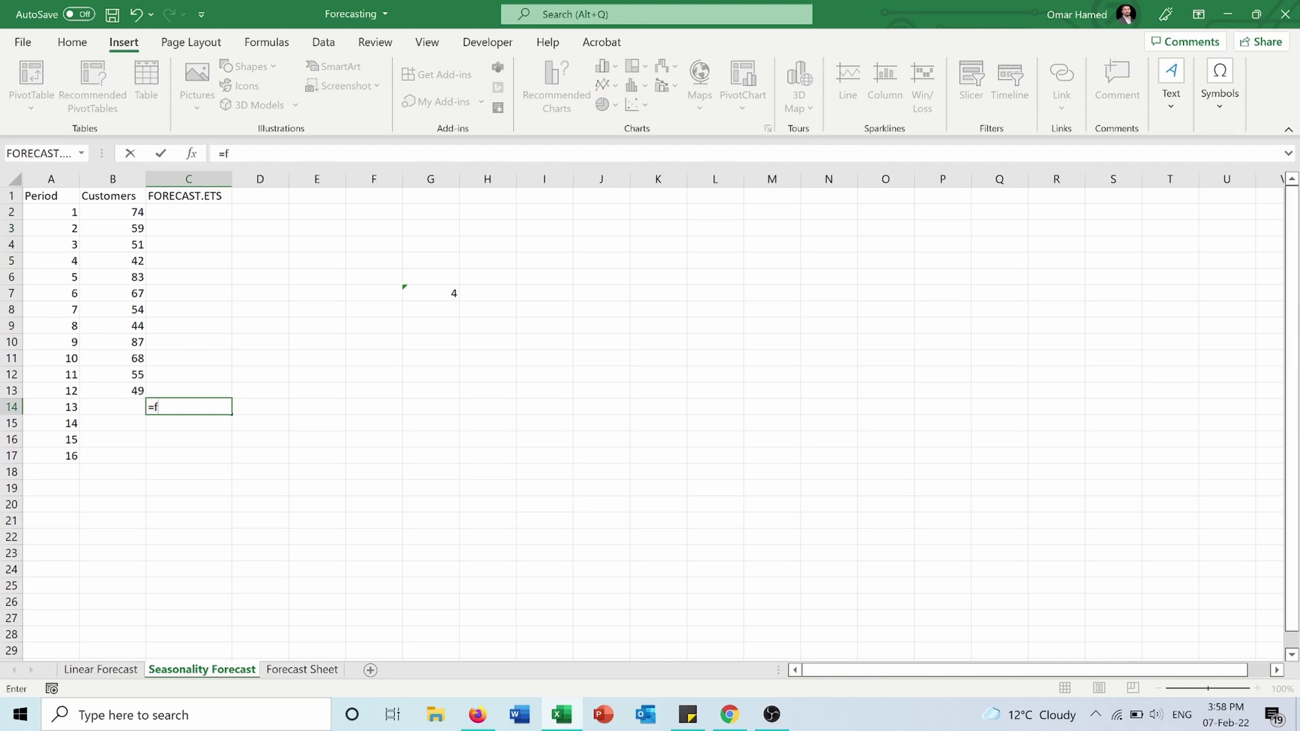
type("ore")
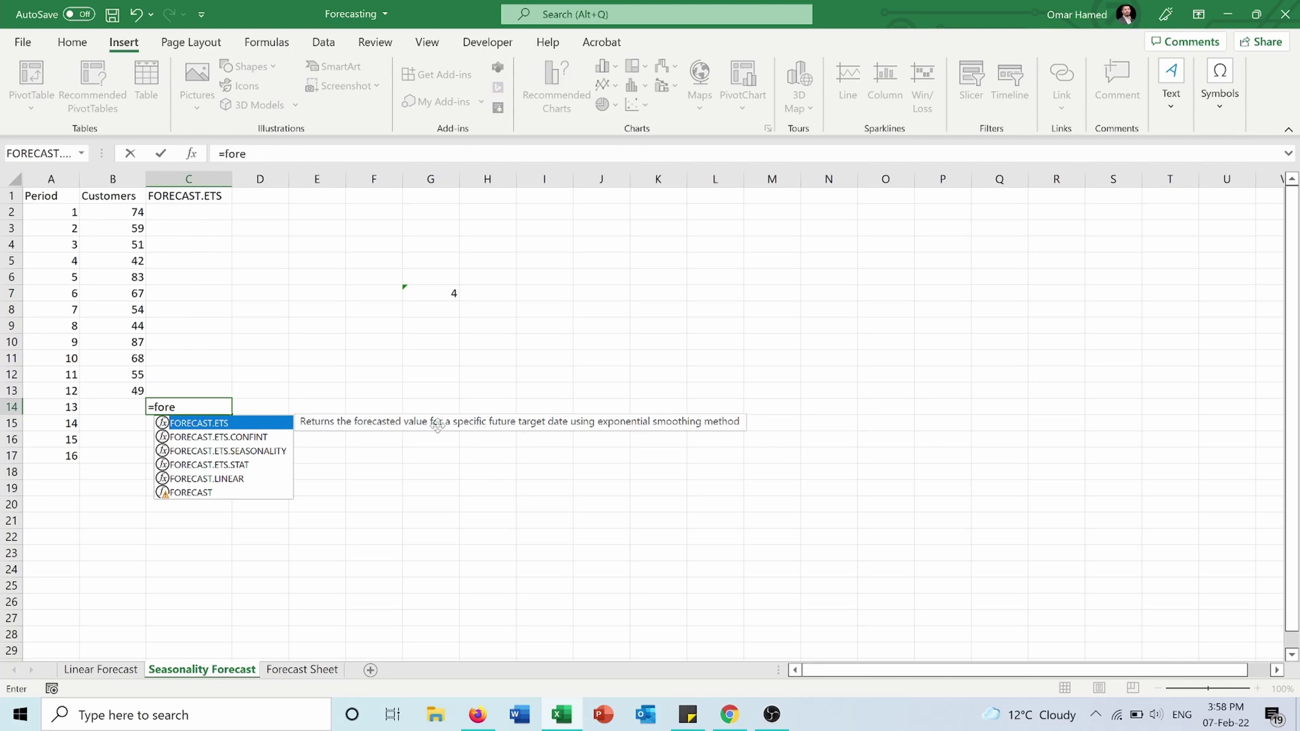
double_click(246, 424)
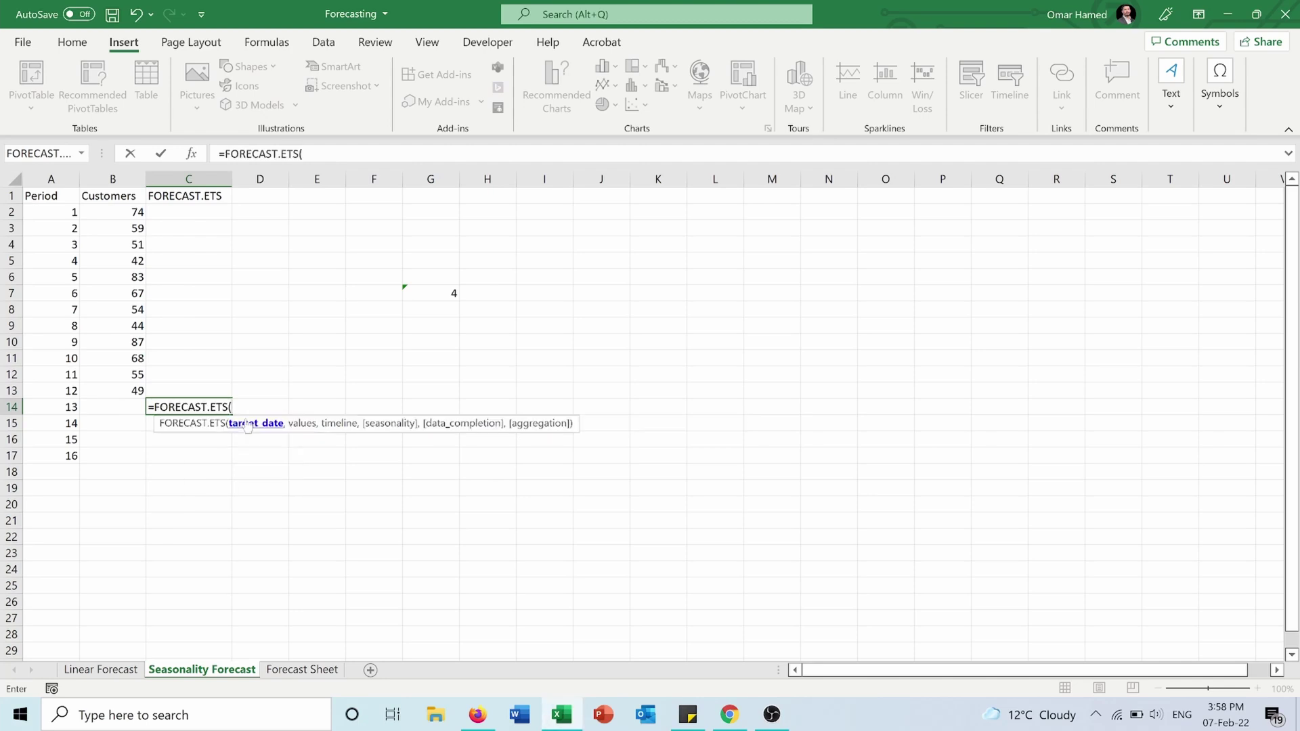
left_click(64, 407)
type(",")
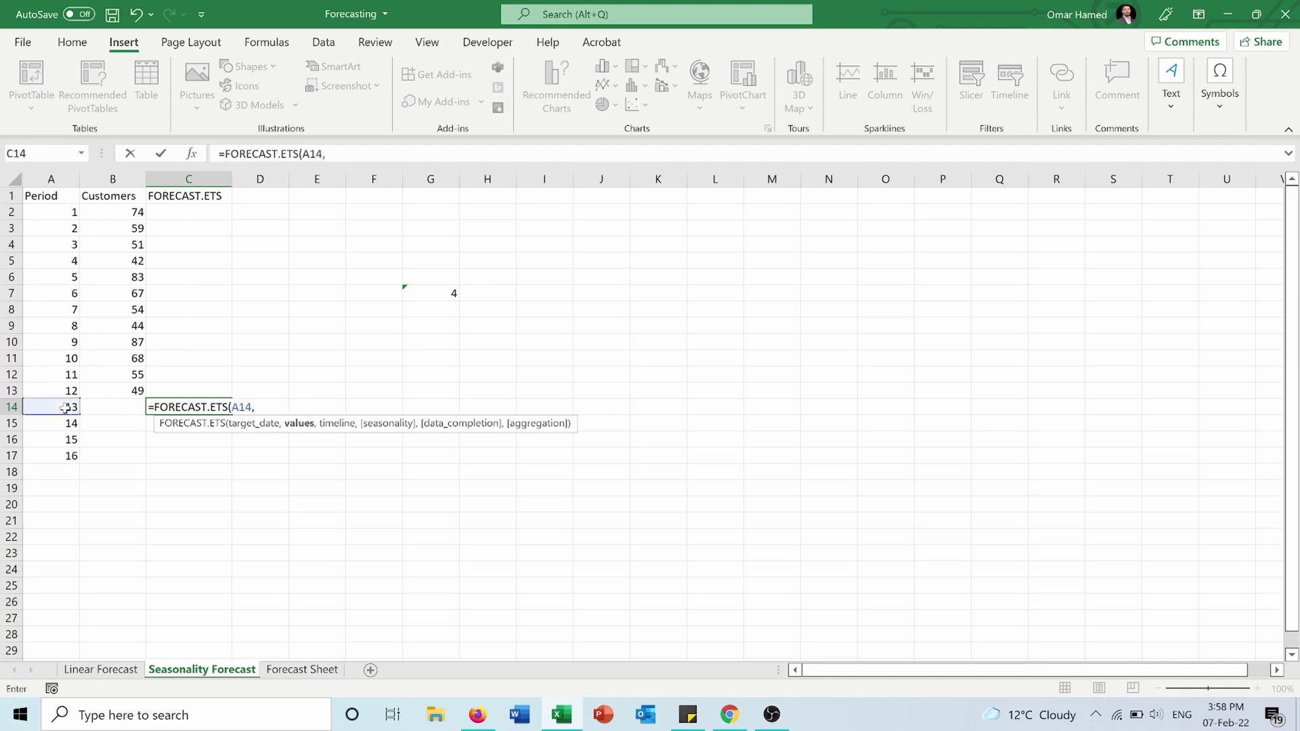
left_click_drag(137, 212, 125, 389)
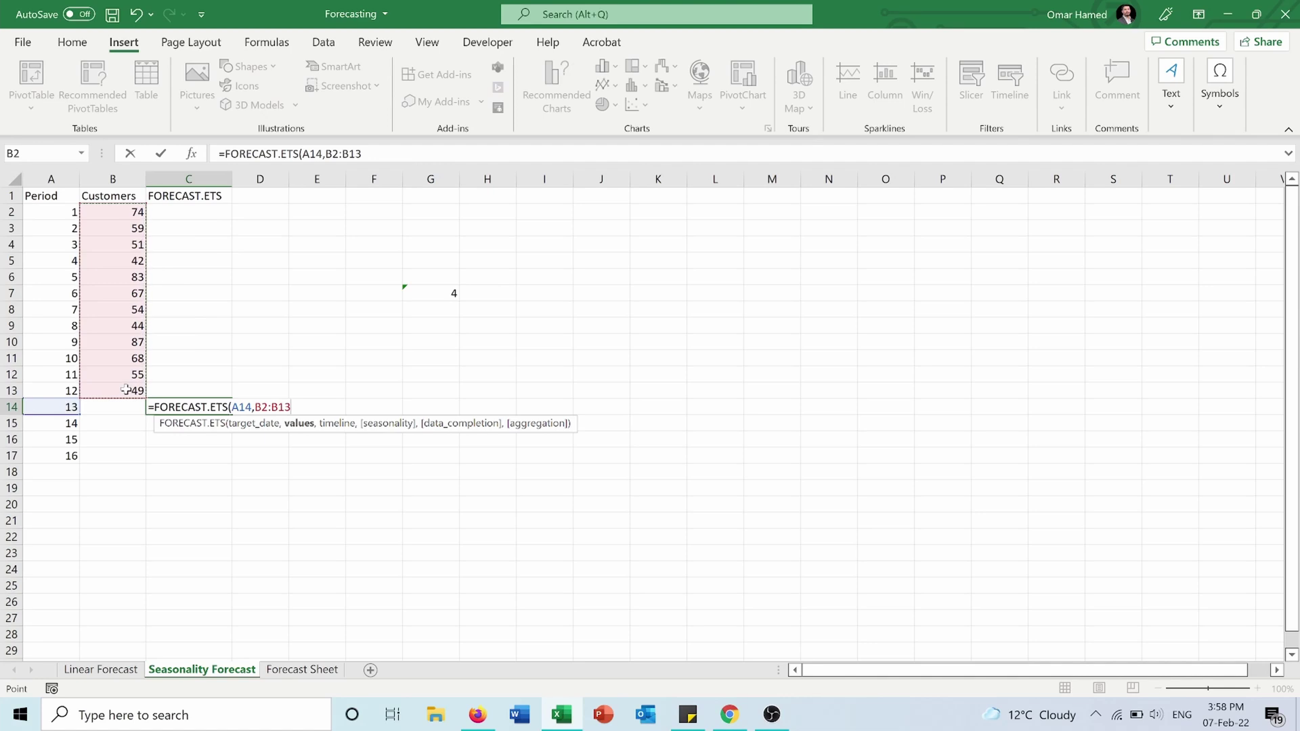
key("F4")
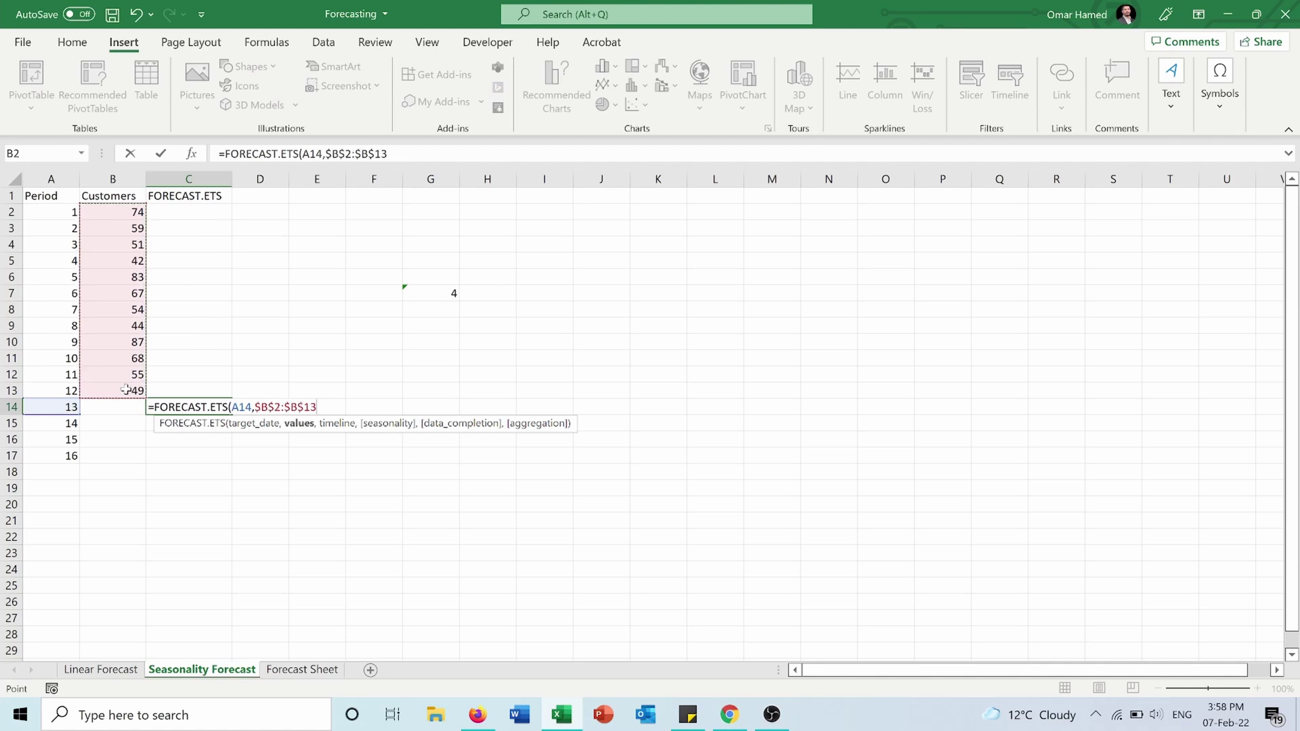
type(",")
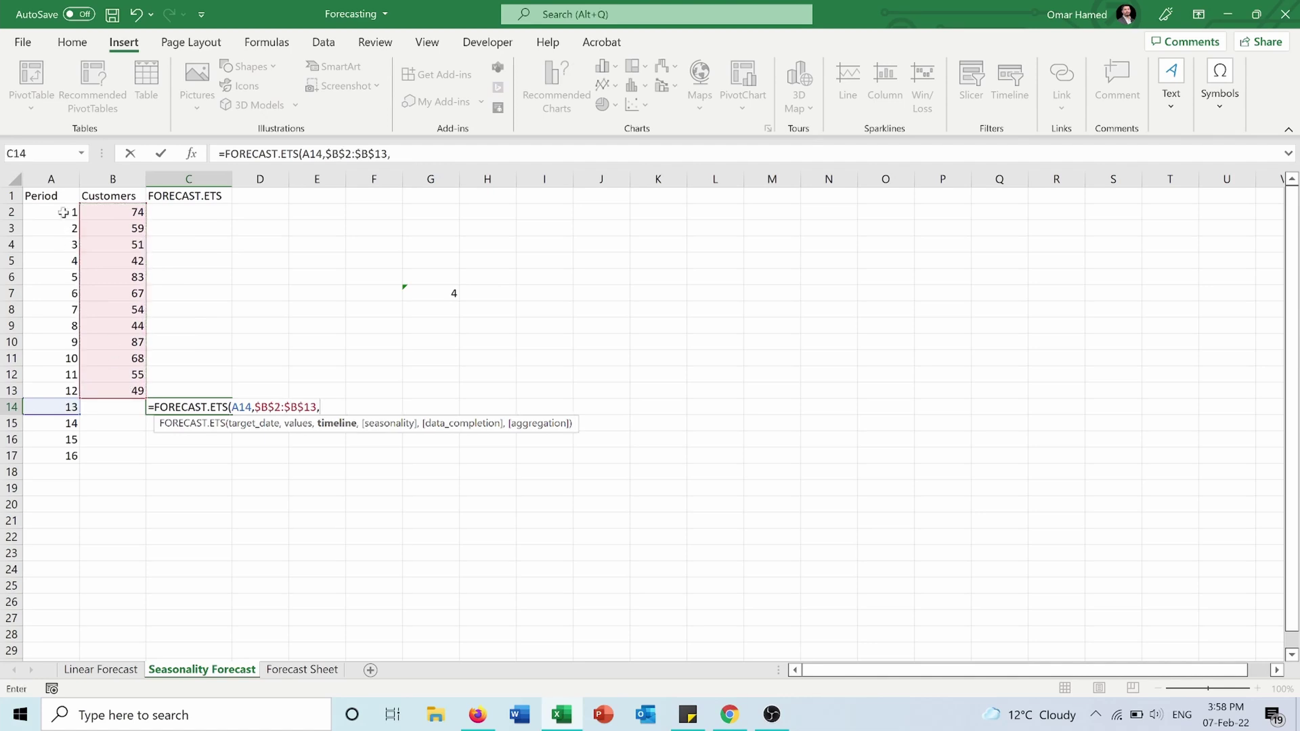
left_click_drag(61, 211, 54, 390)
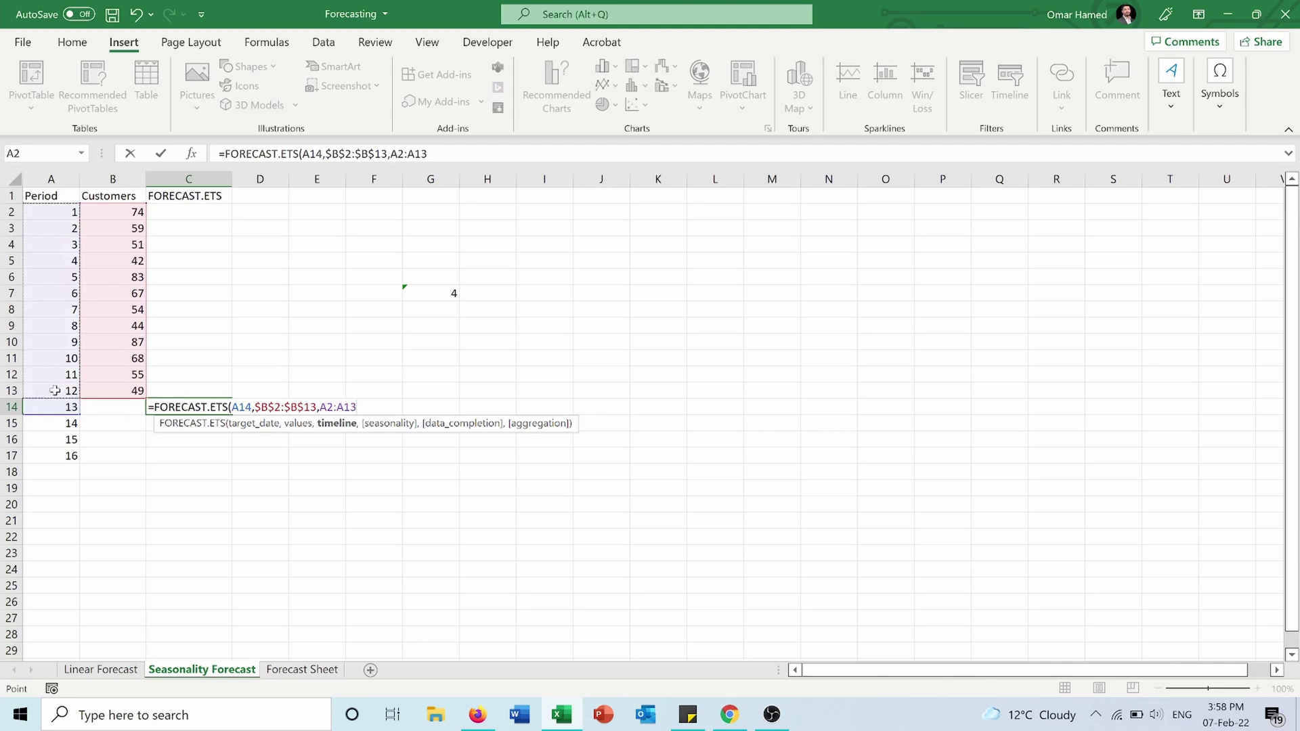
key("F4")
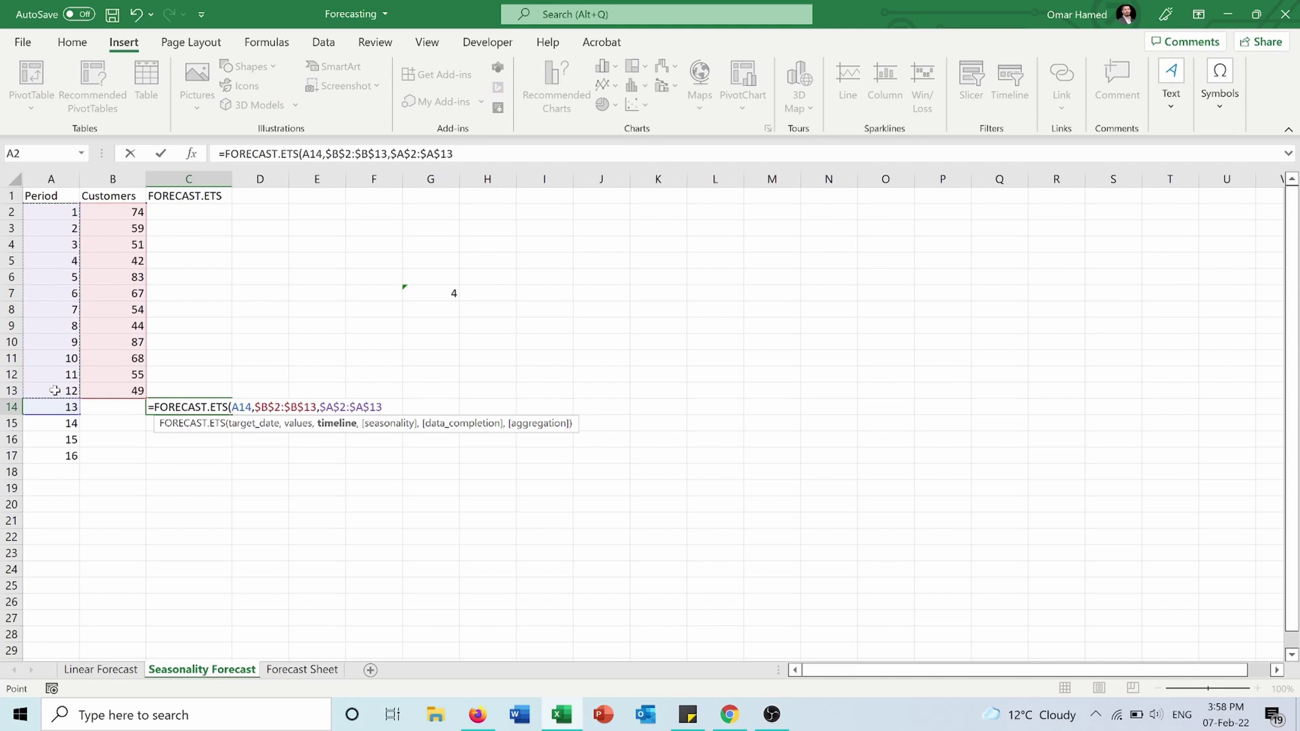
type(",1")
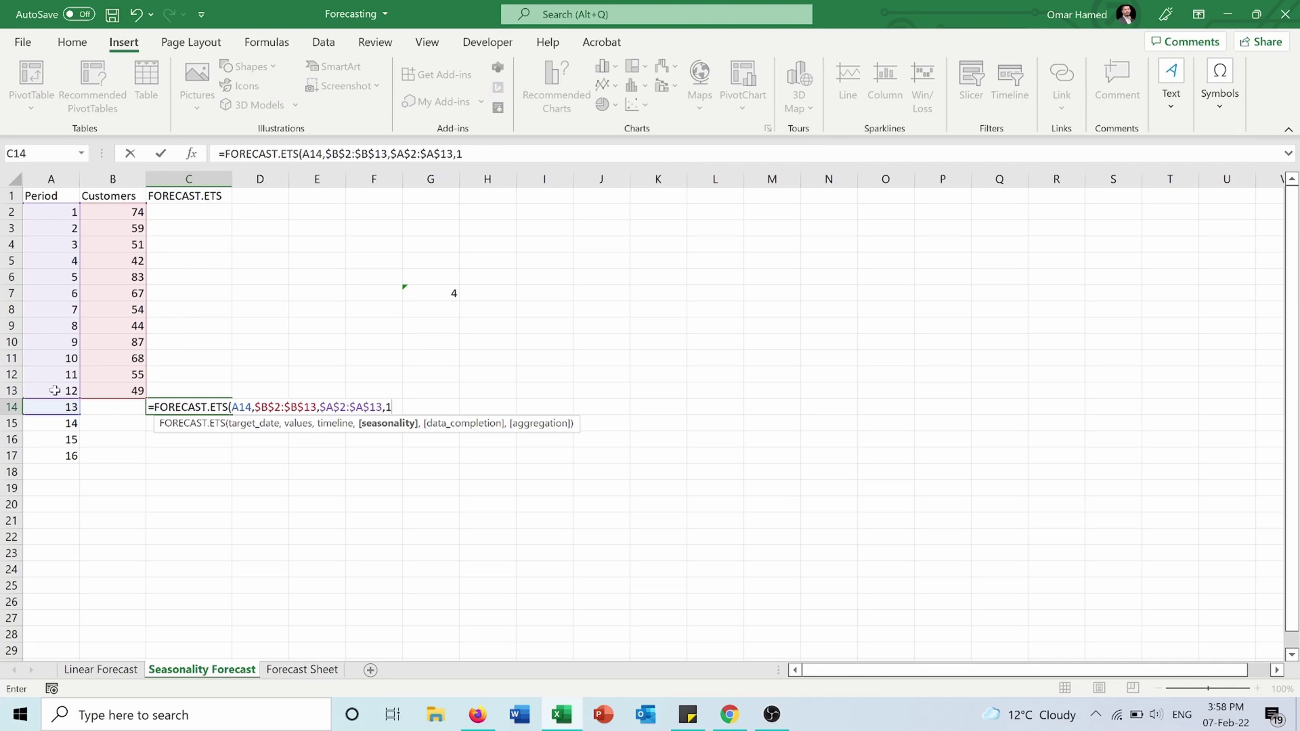
type(")")
key("shift+Return")
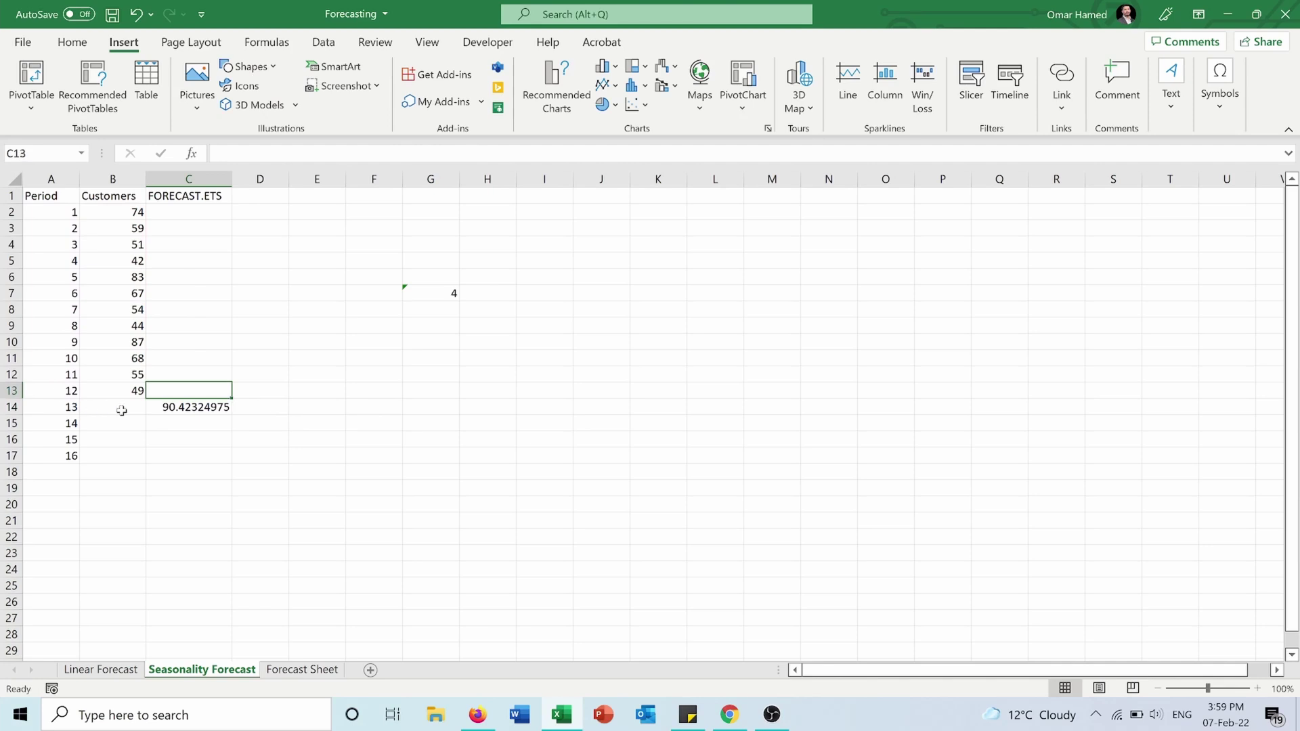
Fill the ETS forecast down to C17, enter 49 in C13, and select A2:C17
left_click(175, 406)
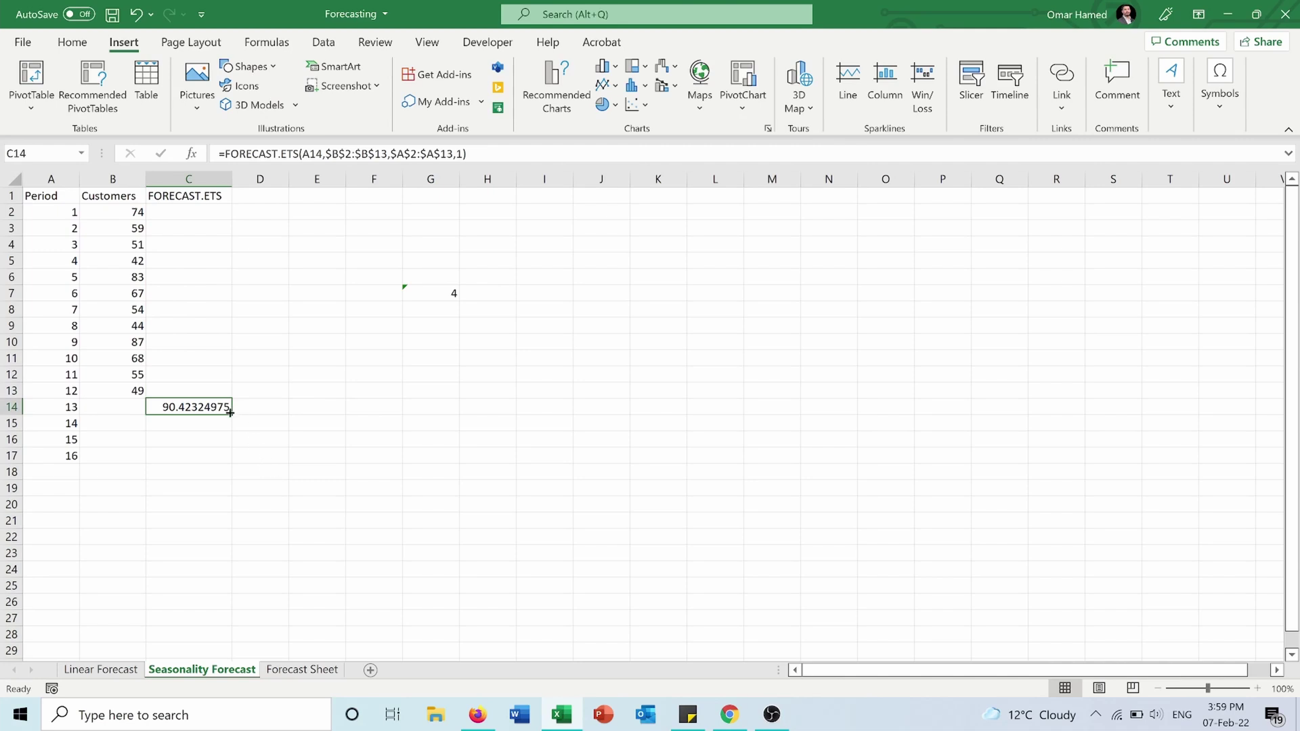
left_click_drag(232, 414, 229, 458)
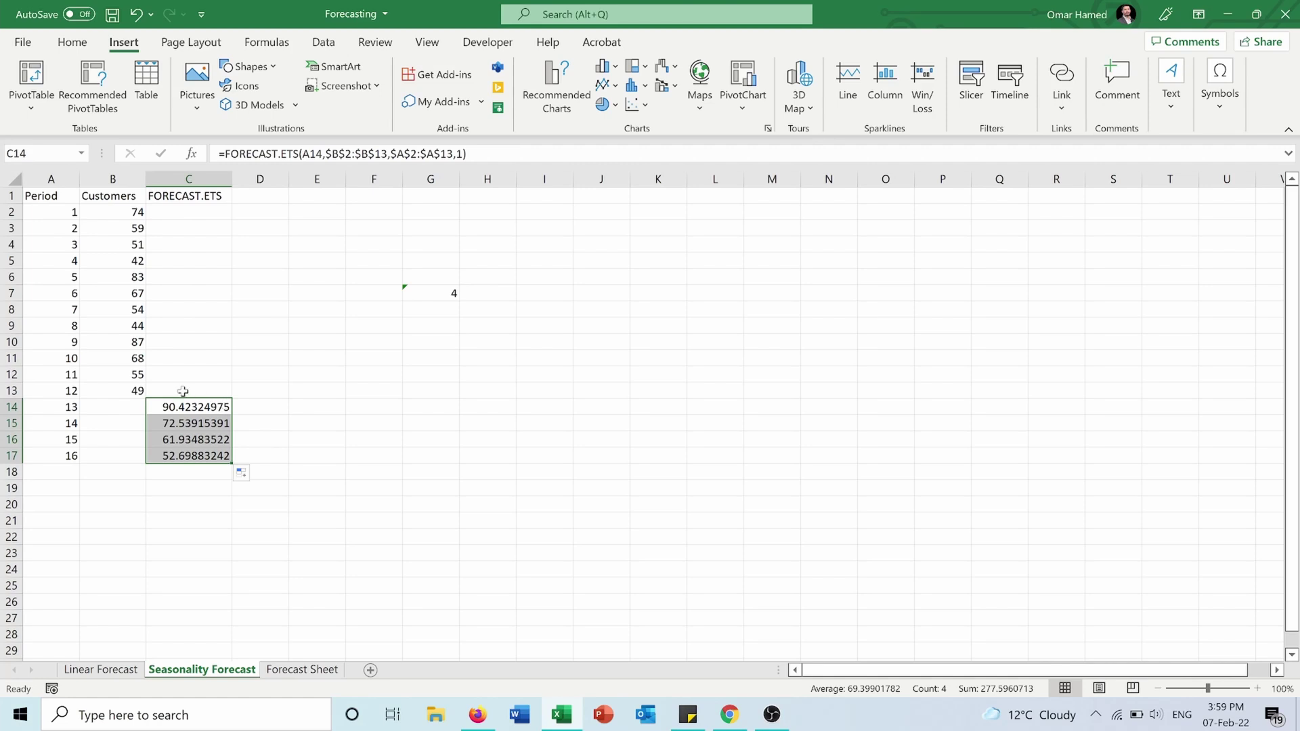
left_click(183, 391)
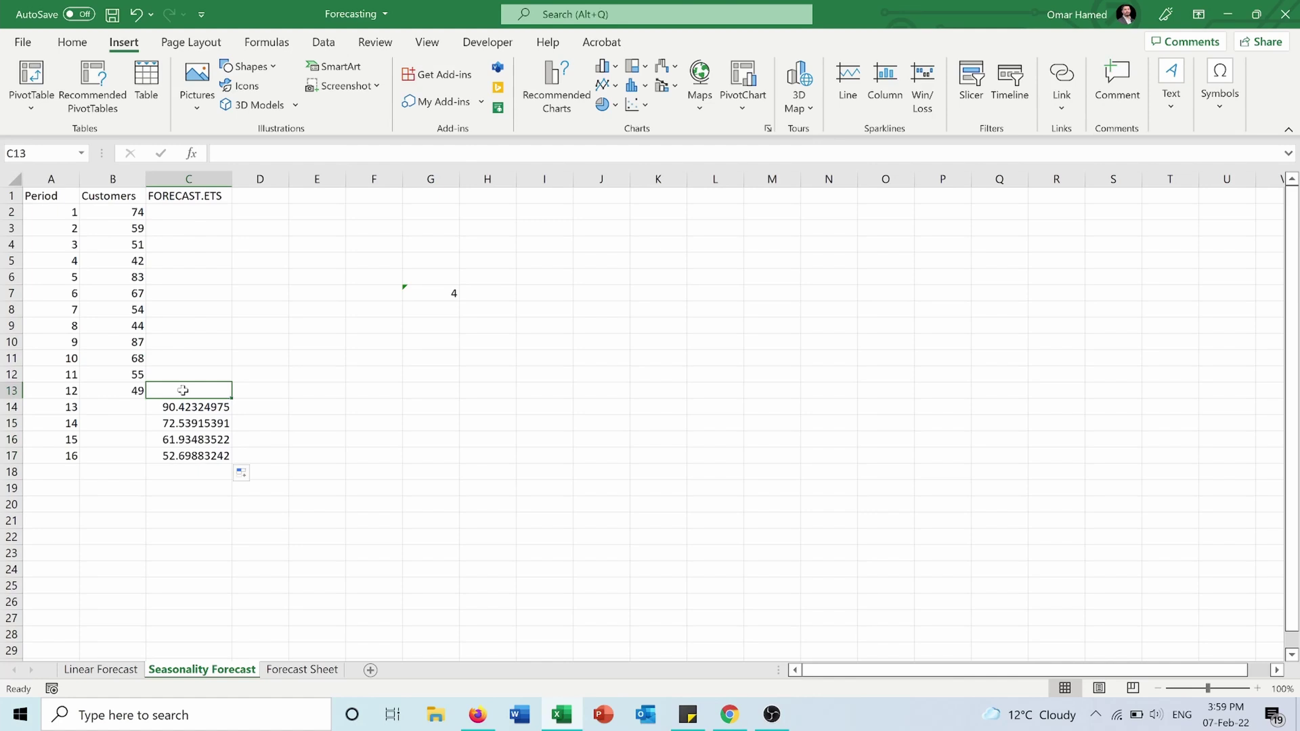
type("49")
left_click(293, 467)
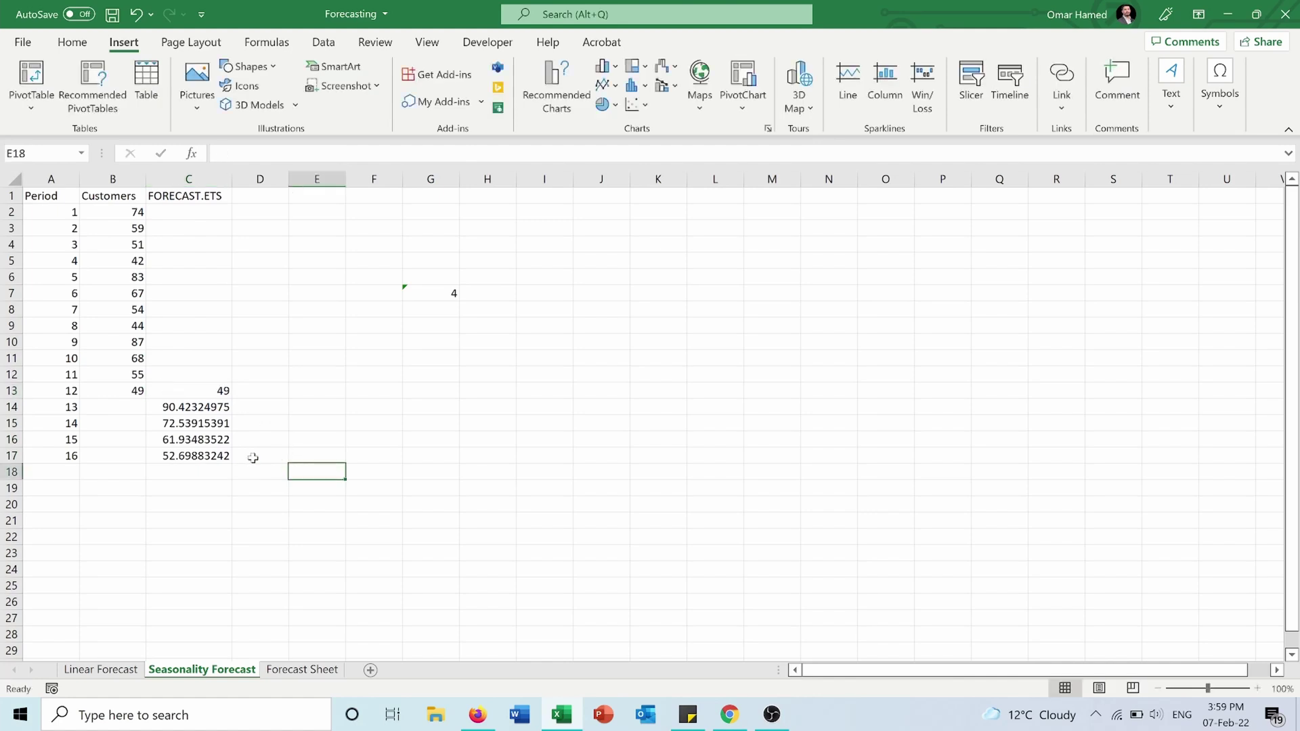
left_click_drag(203, 456, 65, 206)
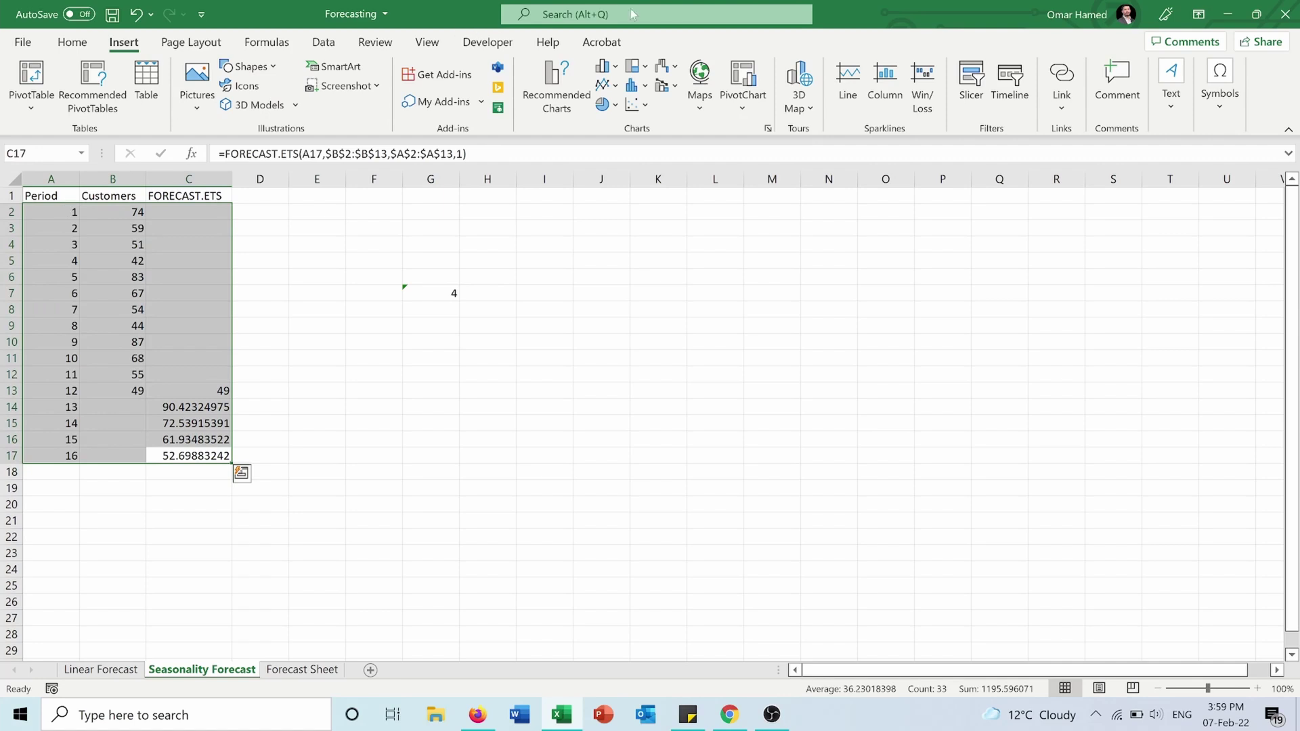
Insert a Scatter with Straight Lines and Markers chart of A2:C17, then go to Forecast Sheet
left_click(634, 105)
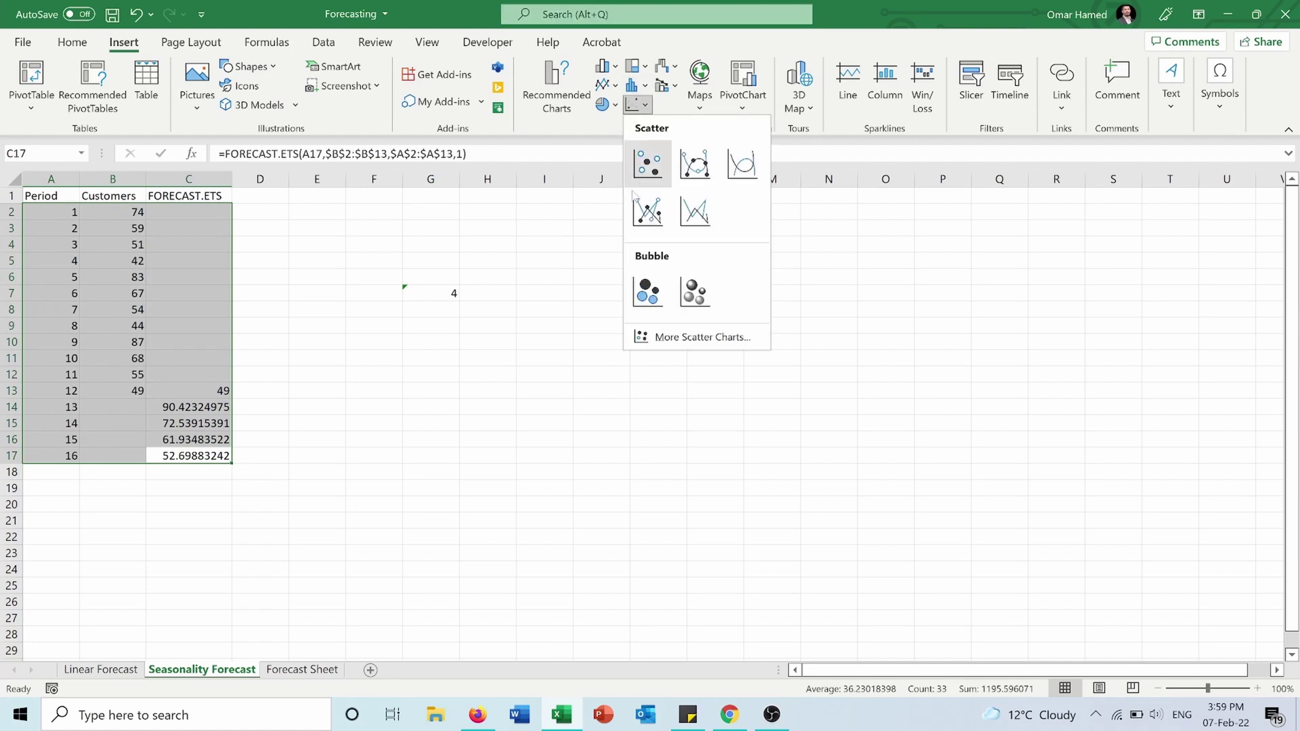
left_click(647, 211)
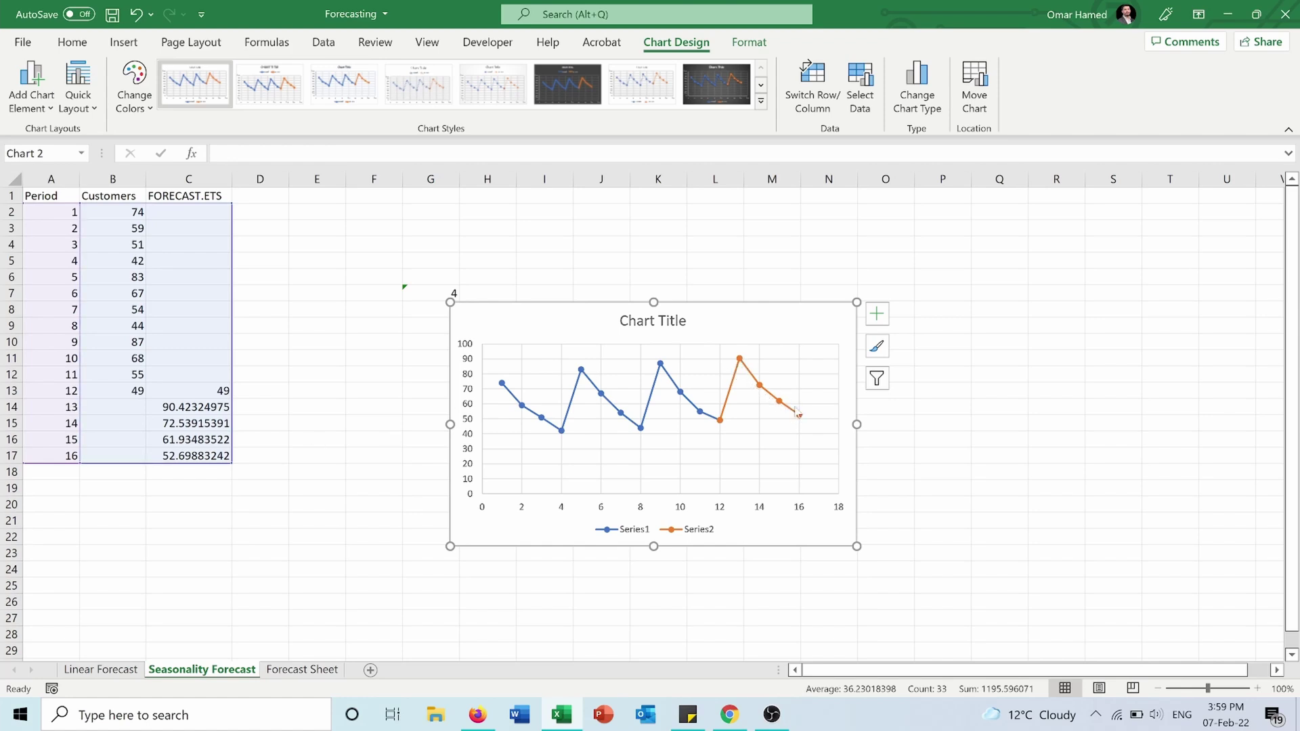
left_click(303, 670)
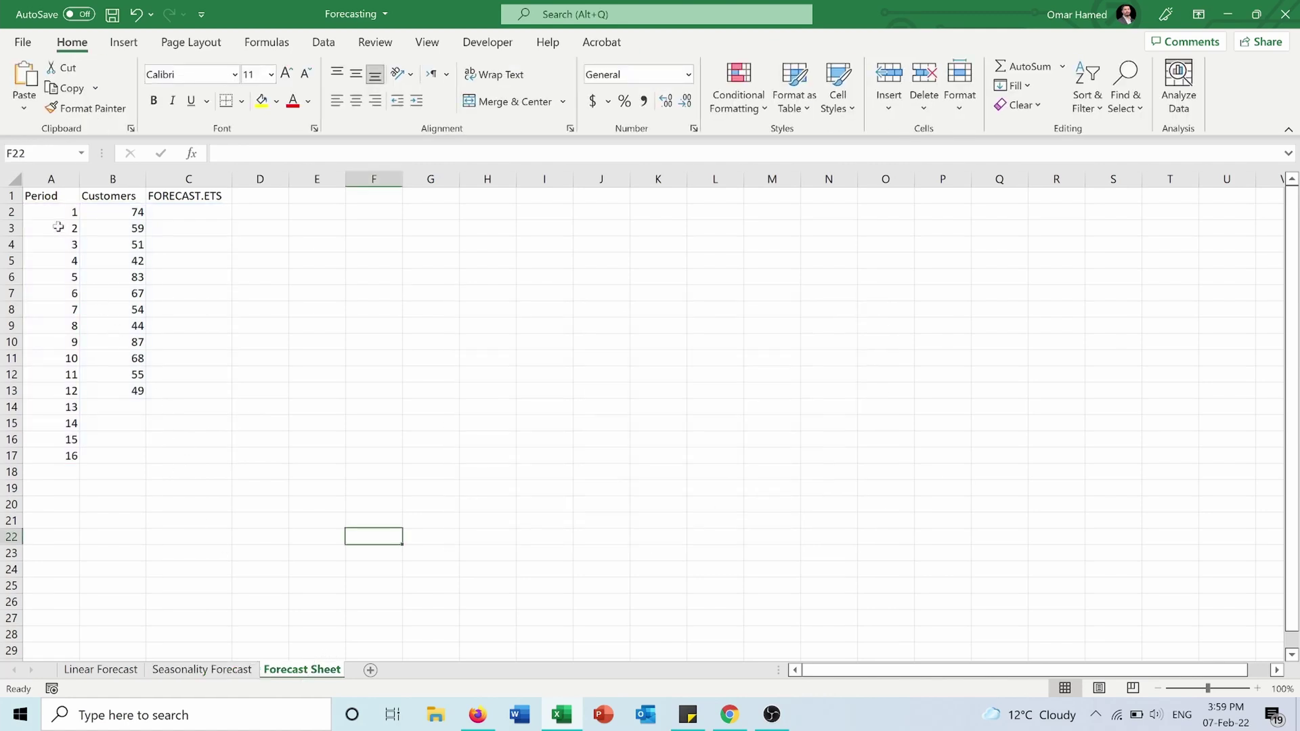
Create a Forecast Sheet from A2:B13 ending at period 16, kept as a line chart
left_click_drag(56, 214, 109, 400)
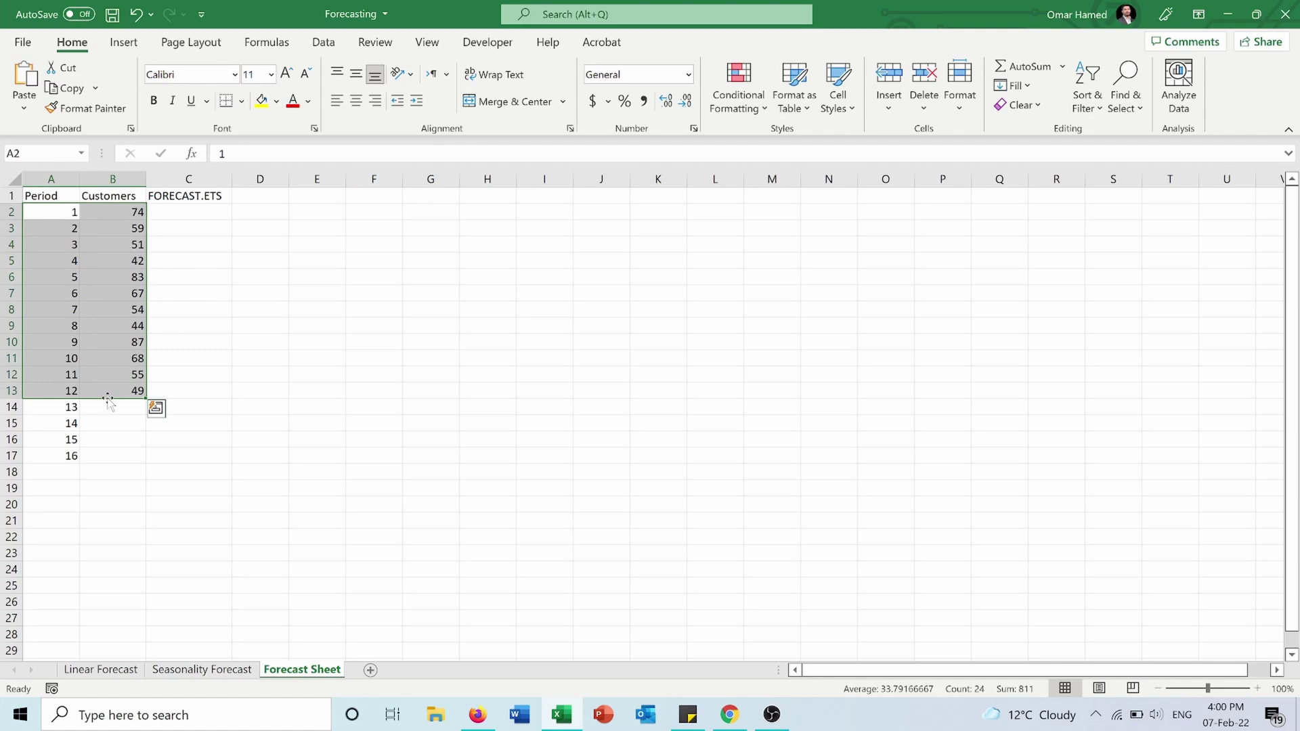
left_click(328, 47)
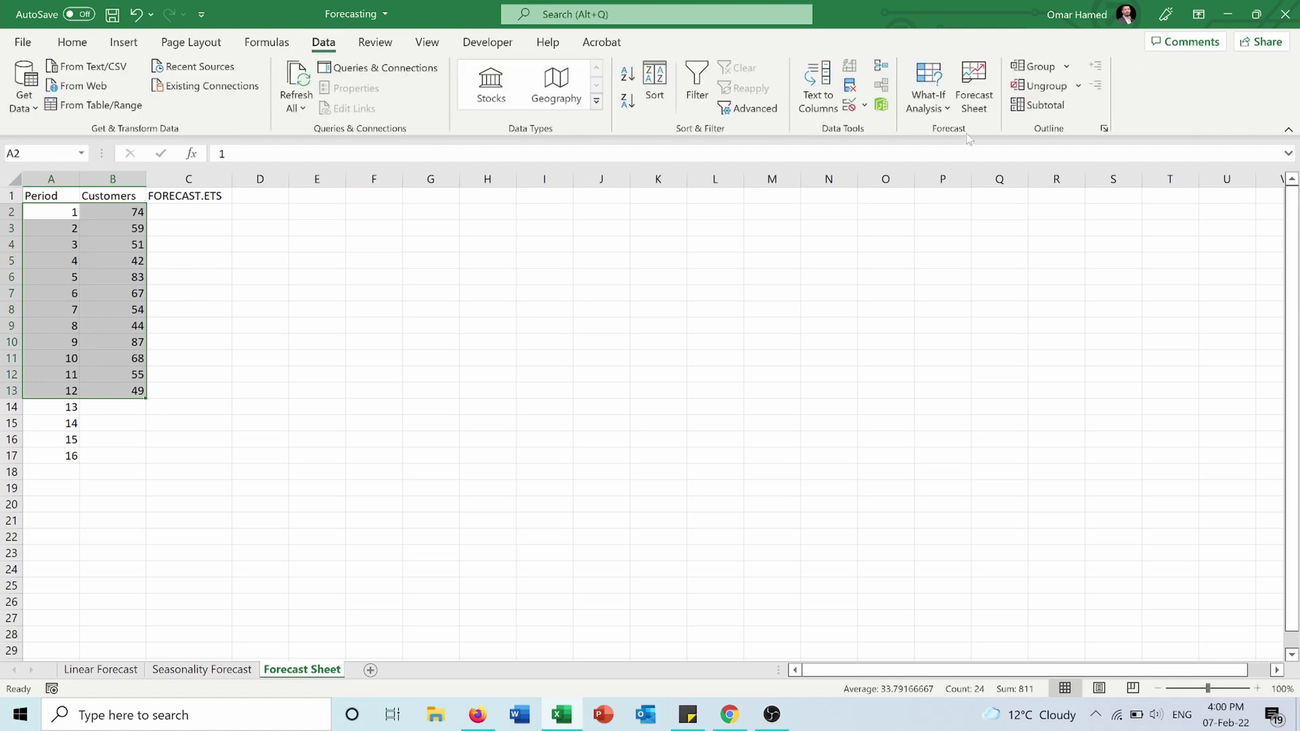
left_click(969, 76)
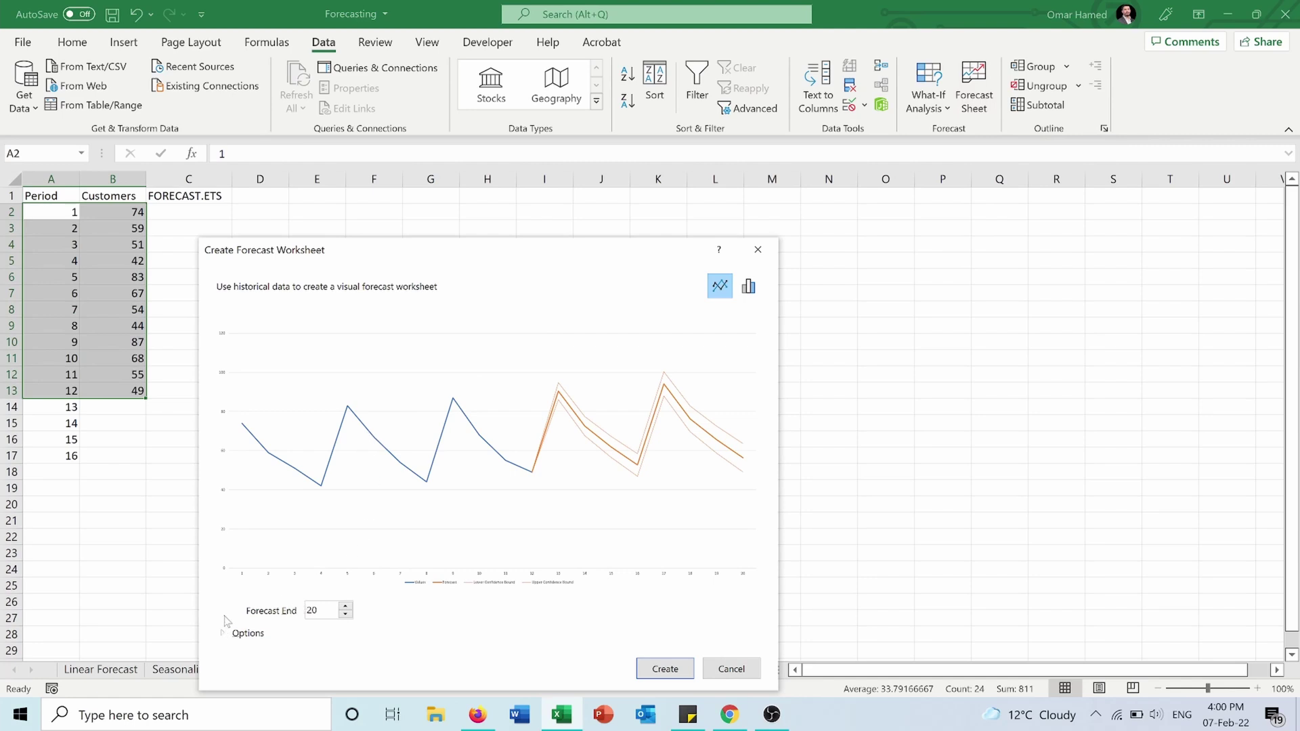
left_click(346, 614)
left_click(345, 614)
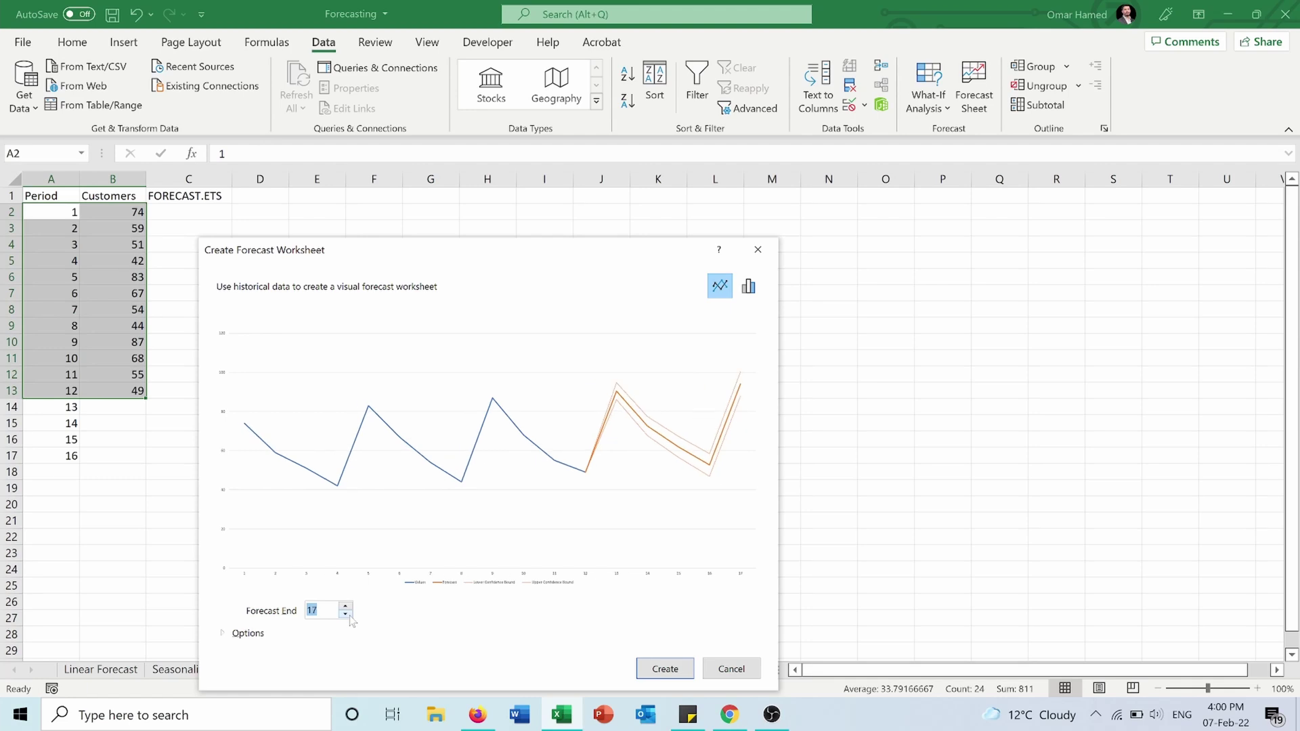
left_click(346, 614)
left_click(345, 614)
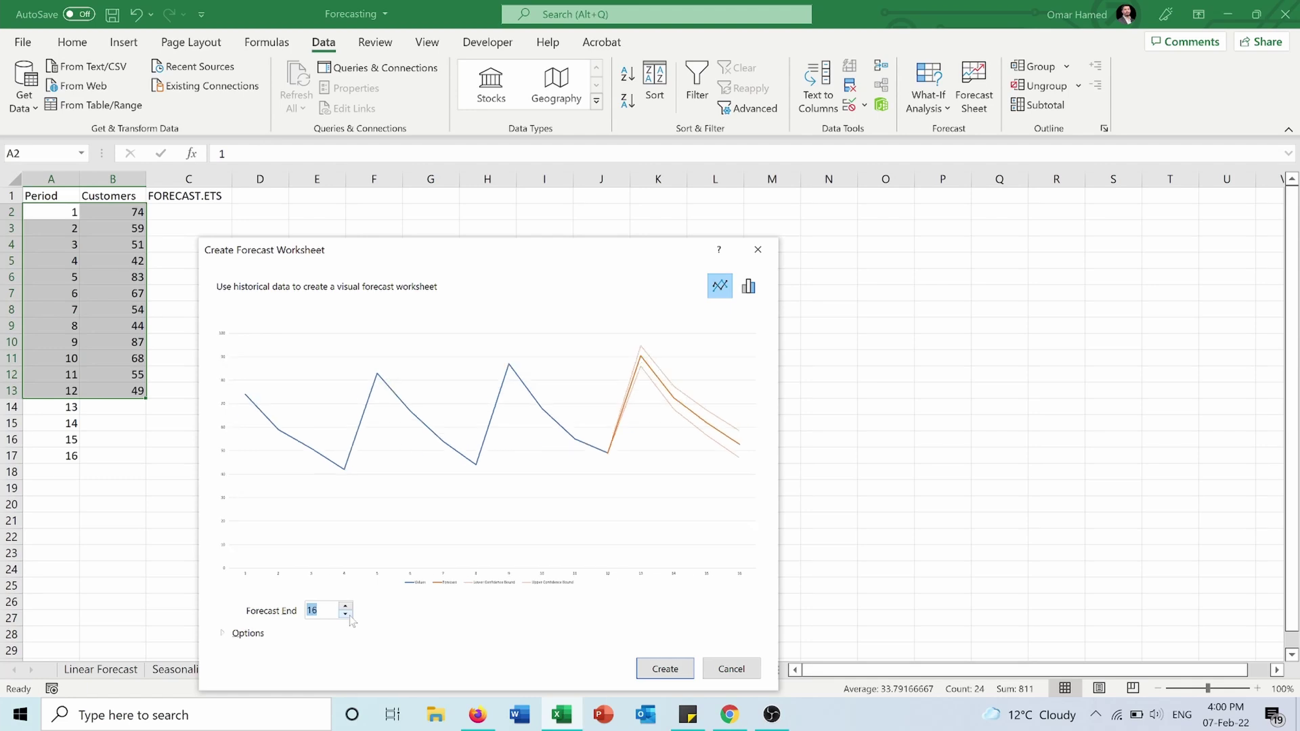
left_click(246, 636)
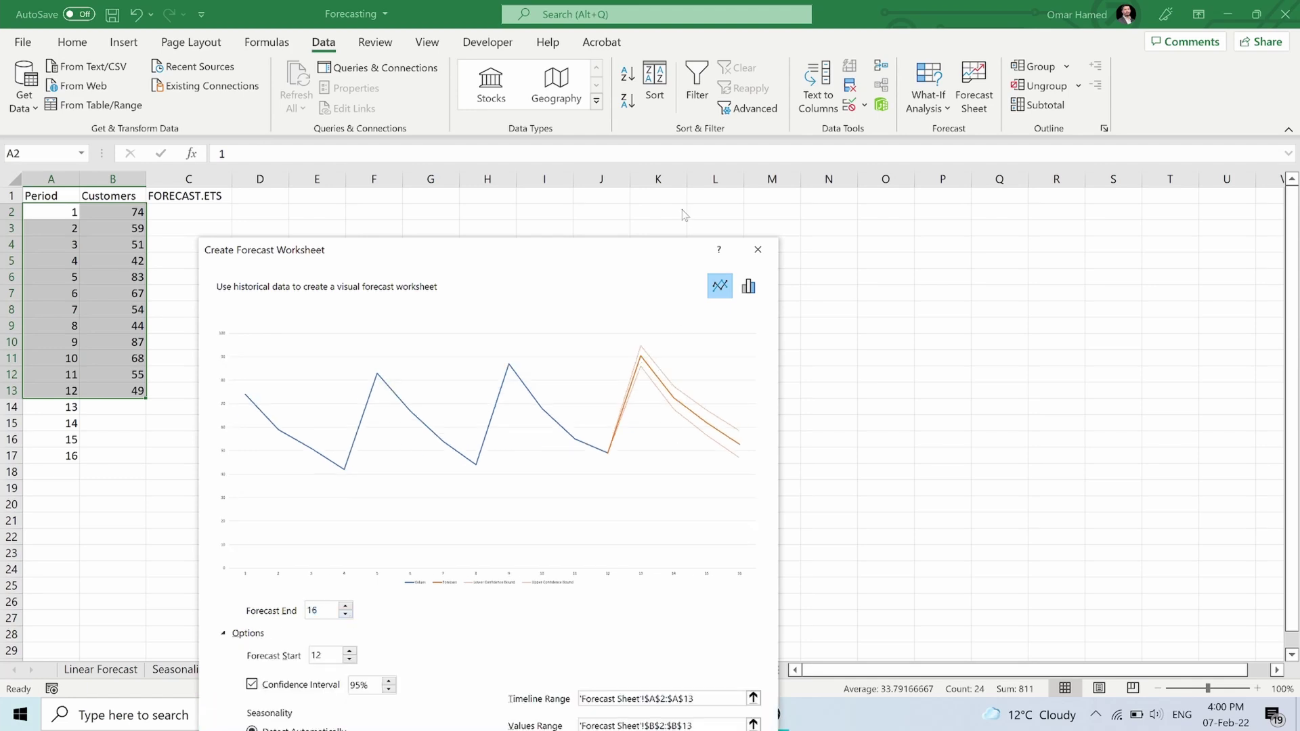
left_click_drag(634, 253, 633, 86)
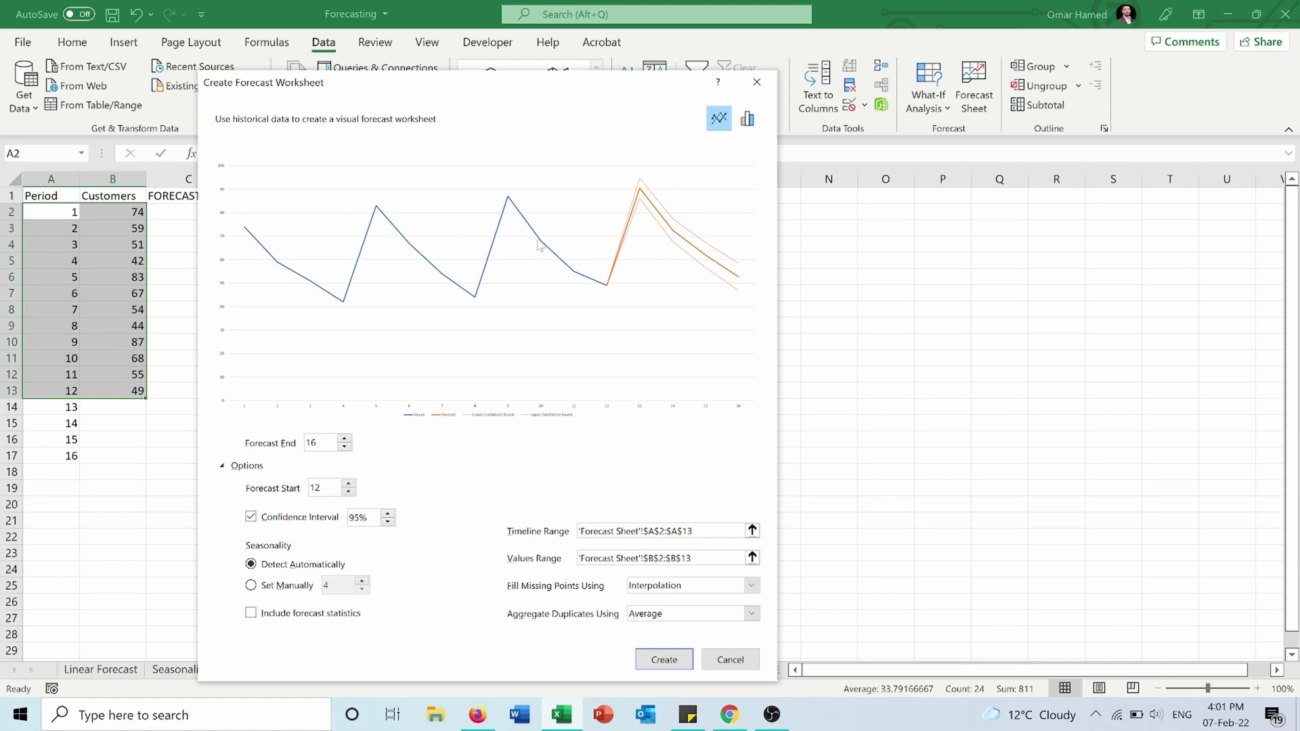
left_click(747, 122)
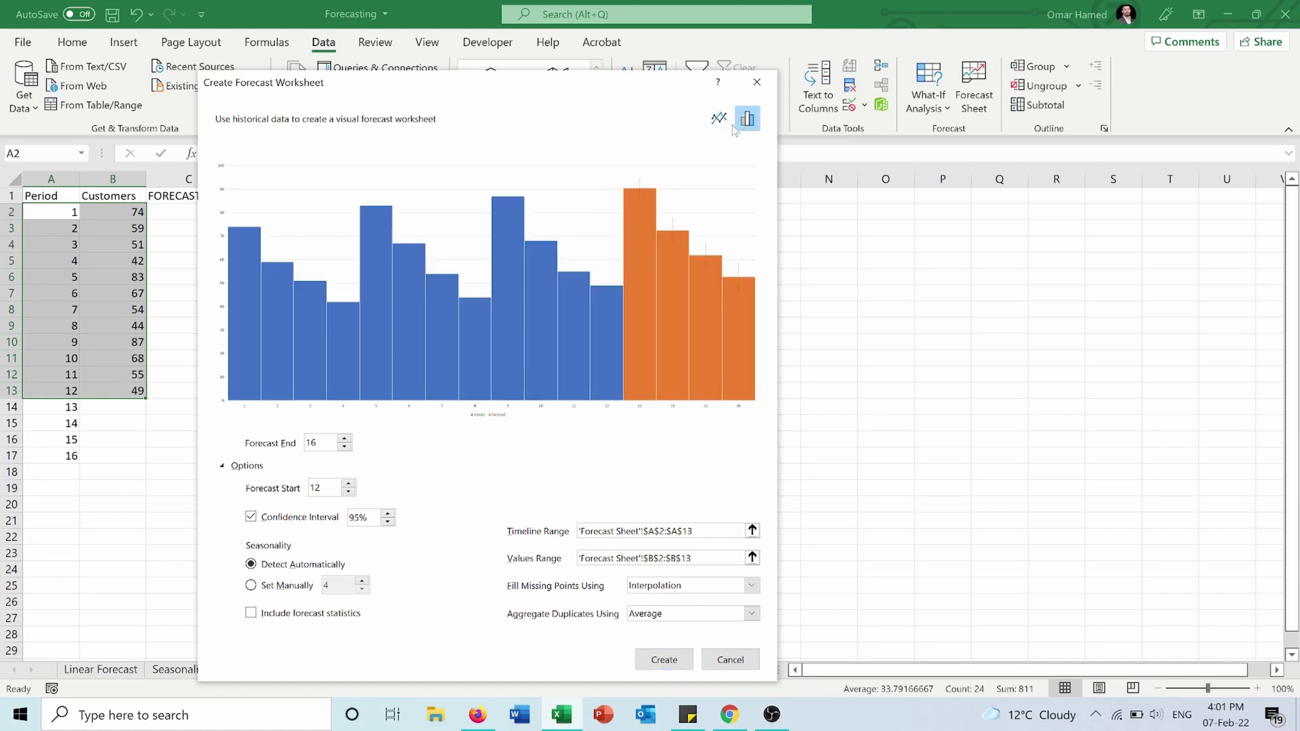
left_click(719, 119)
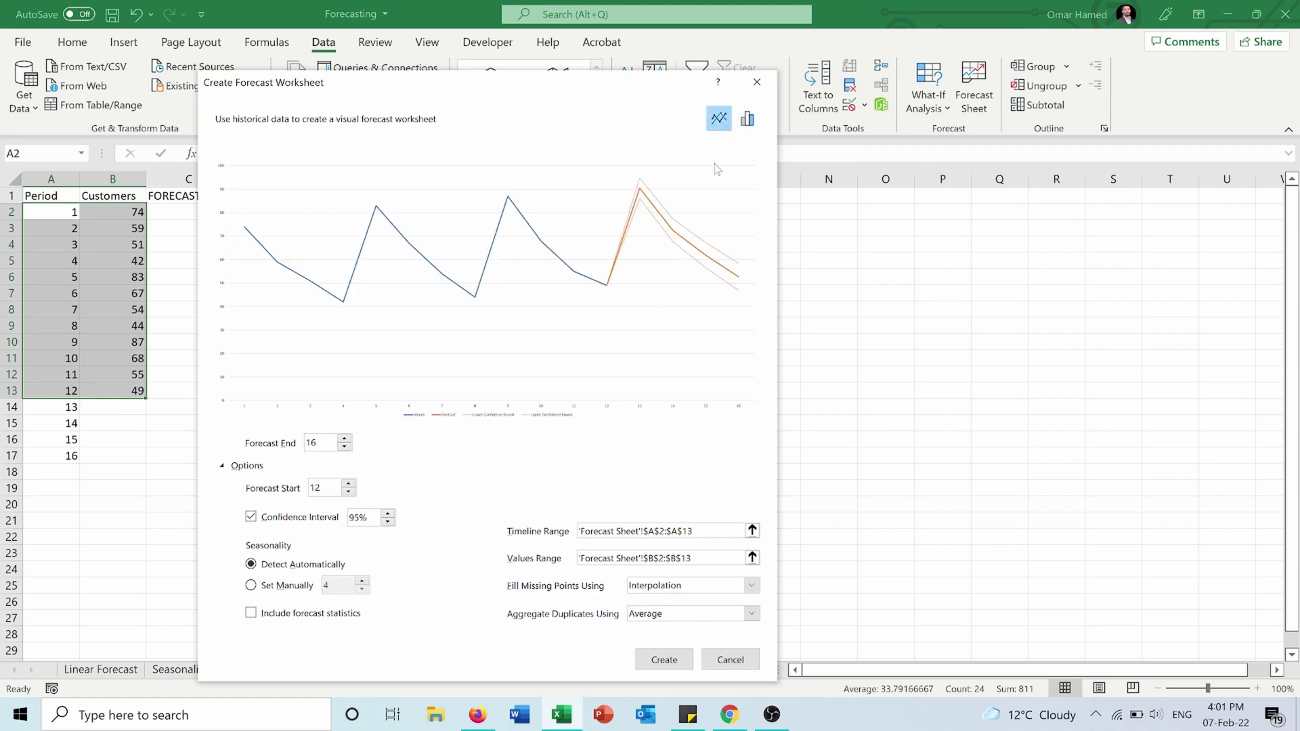
left_click(657, 661)
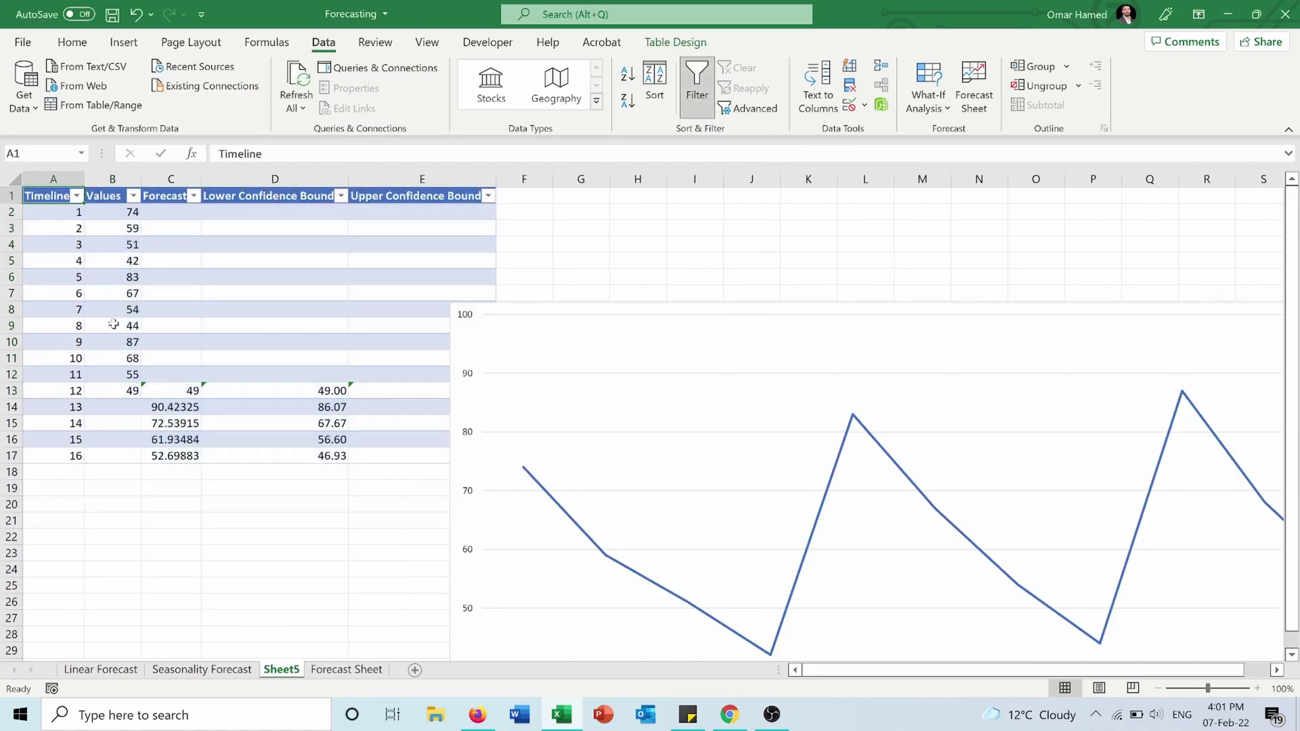
Move the generated forecast chart beside the table, shrink it, and inspect D14's lower-bound formula
left_click(684, 398)
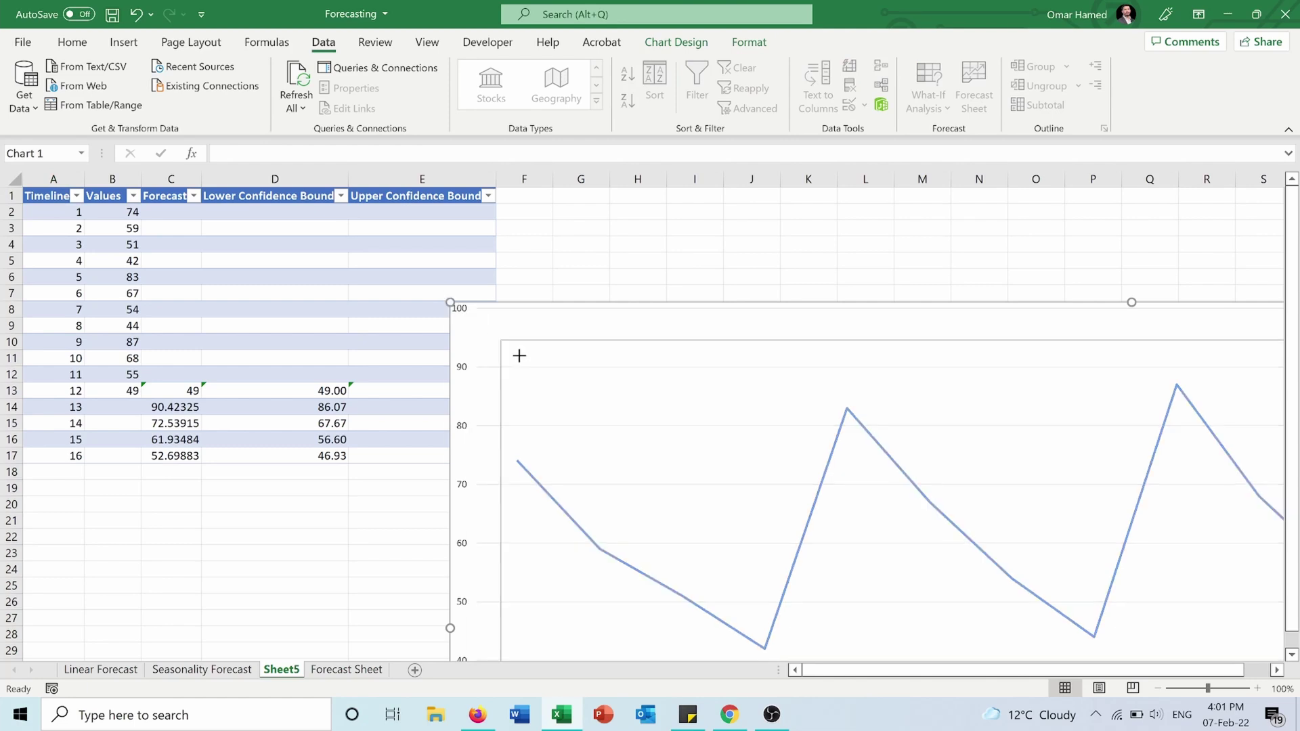
left_click_drag(516, 354, 115, 232)
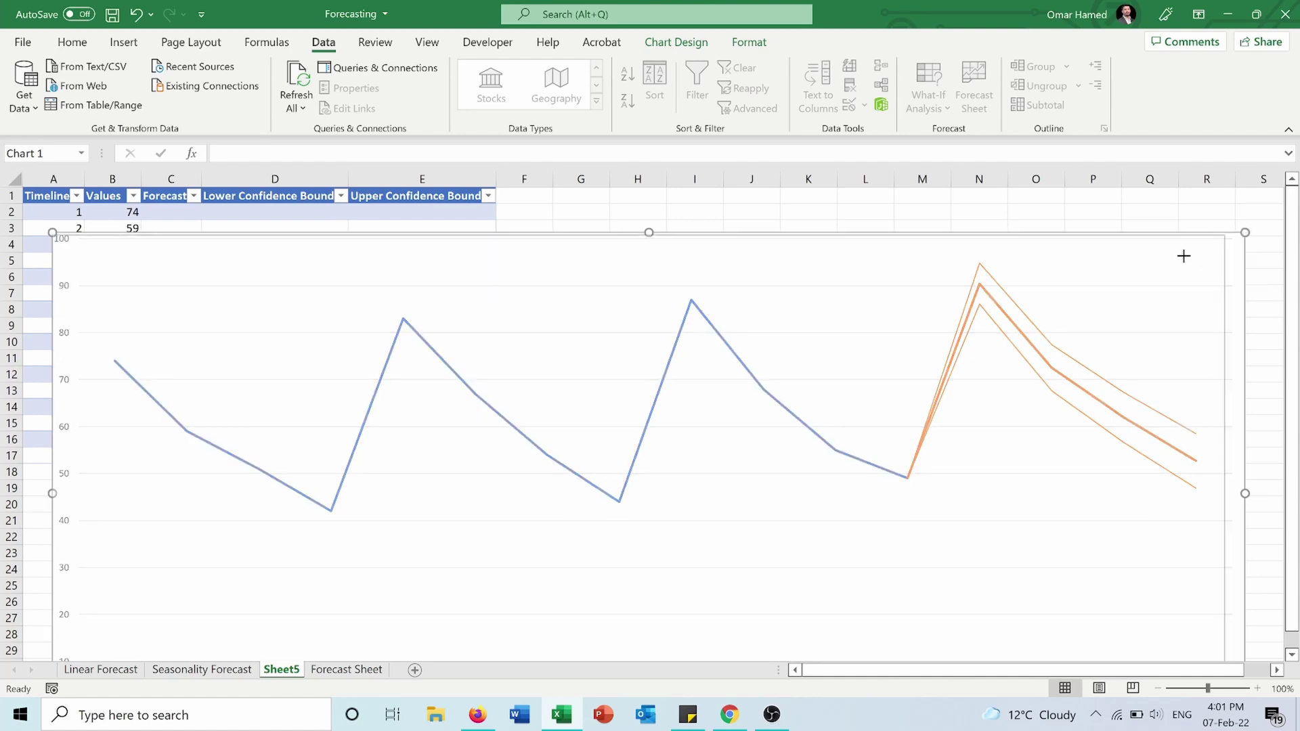
left_click_drag(1244, 232, 1037, 300)
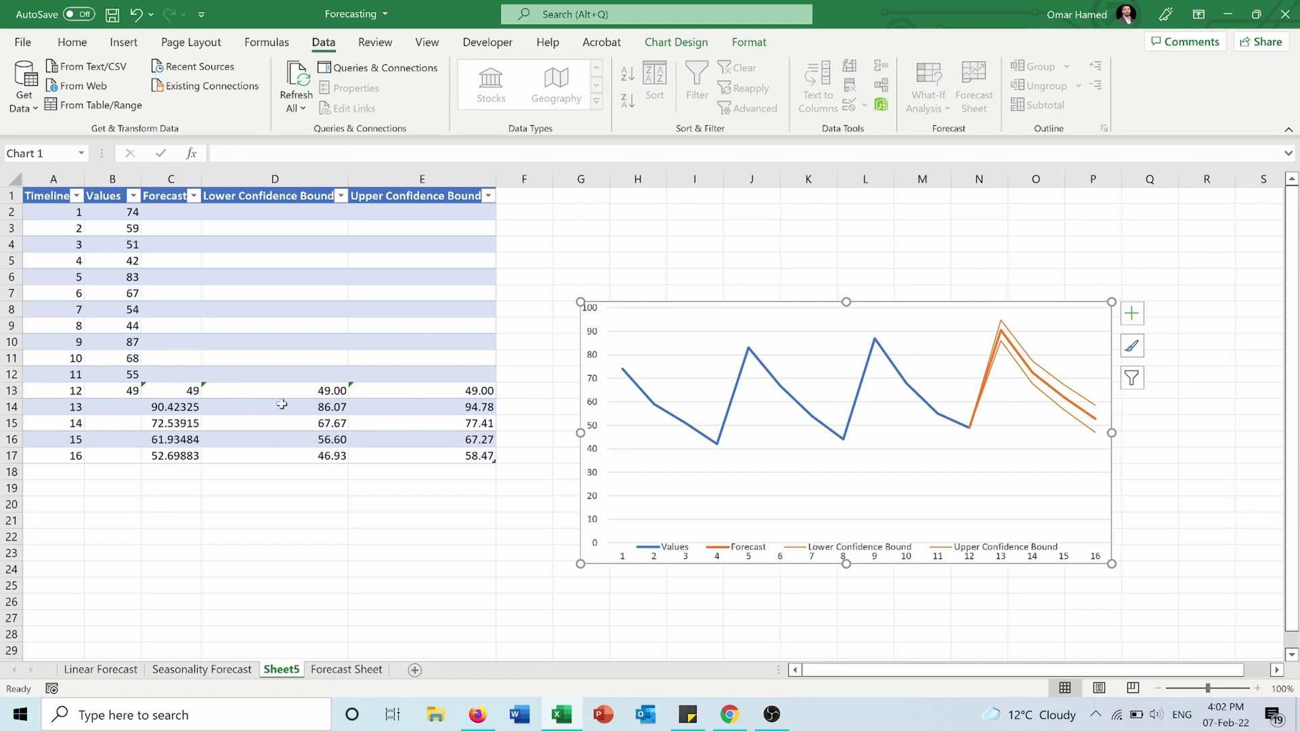
left_click(260, 407)
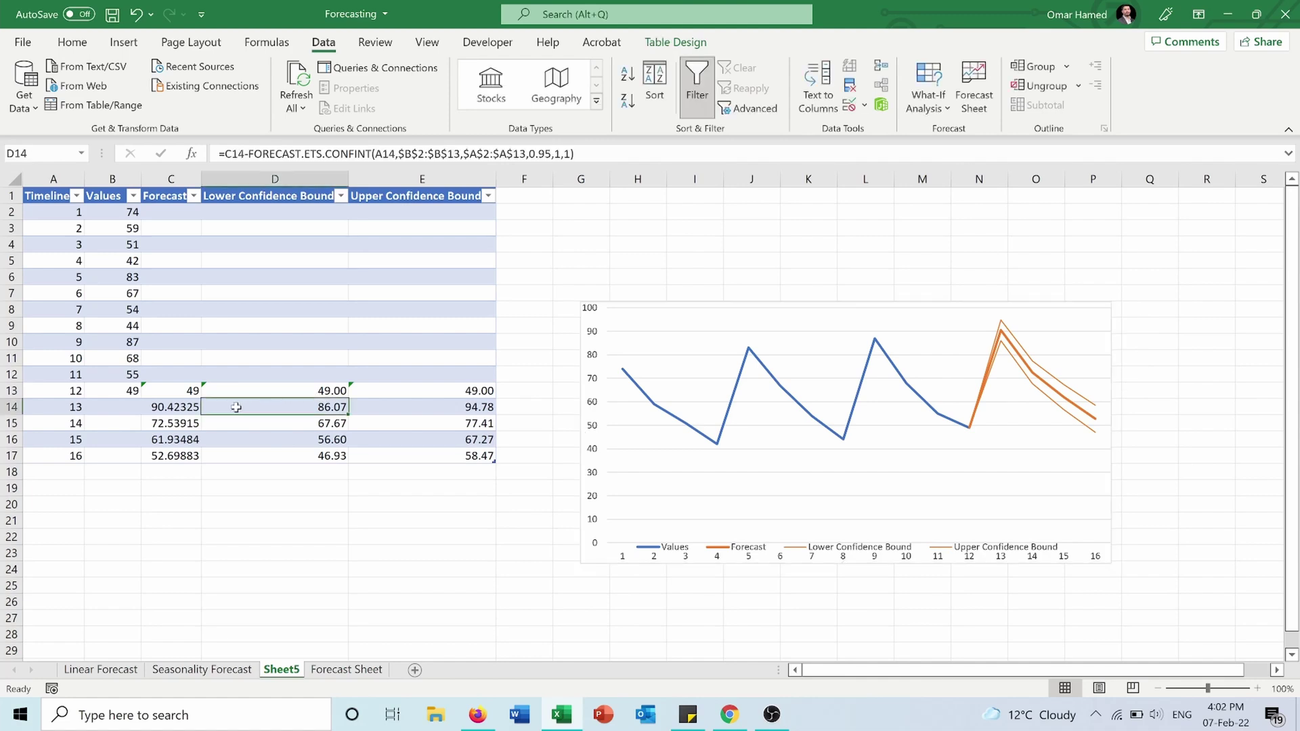
left_click(156, 404)
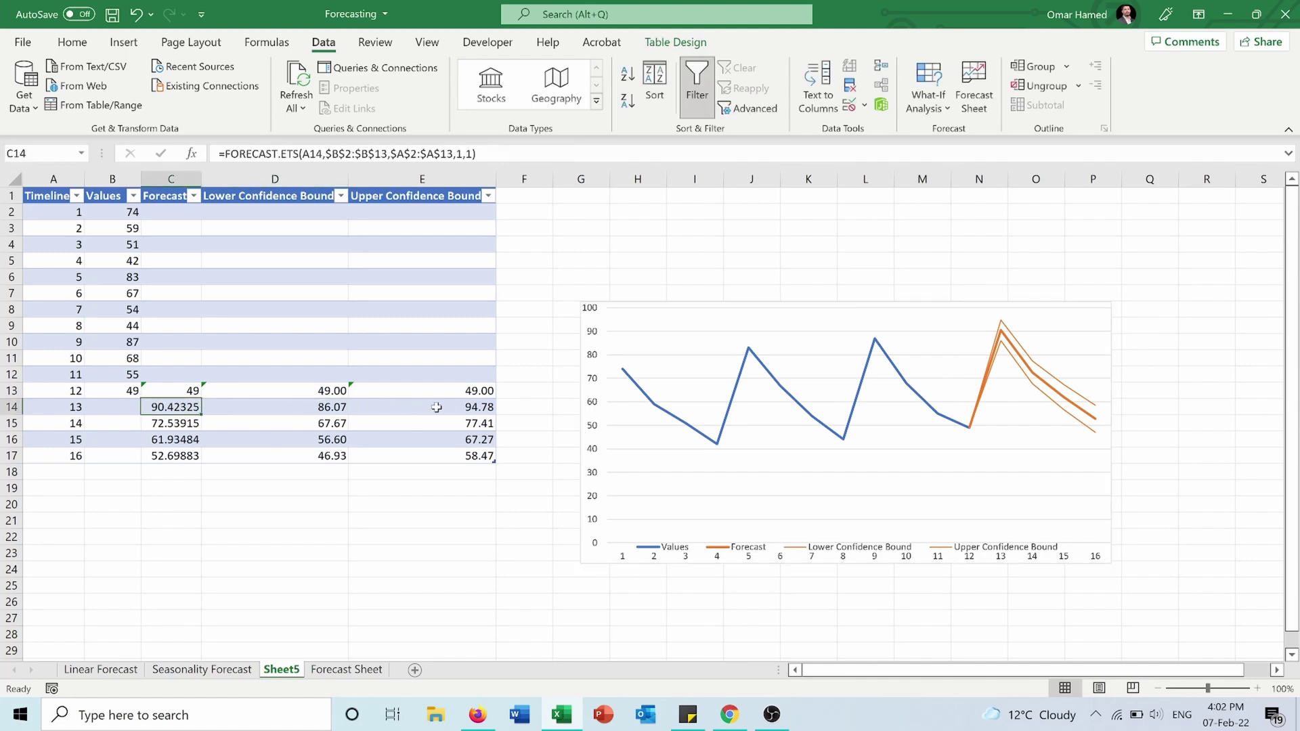